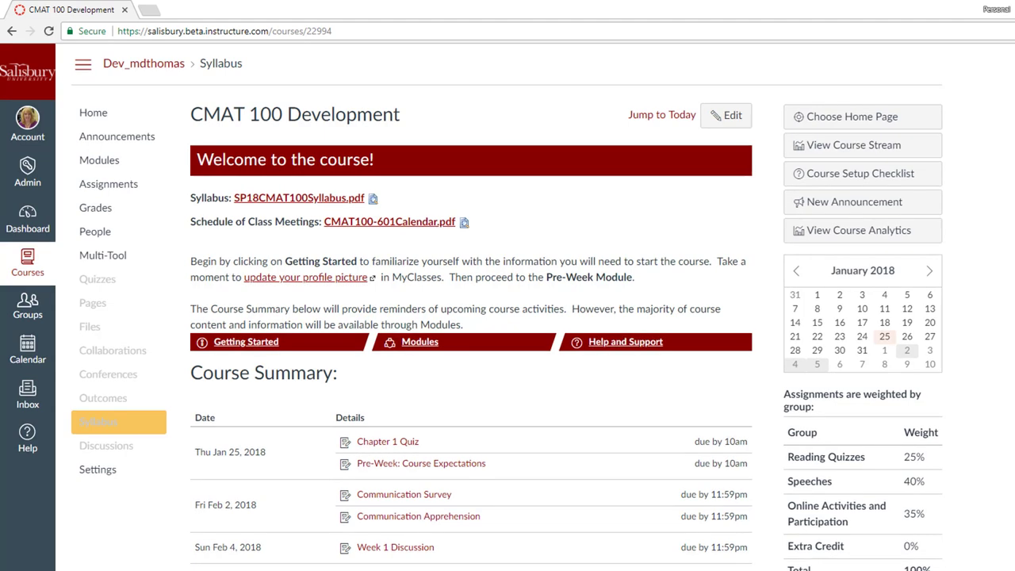
- In the course settings, show recent announcements on the course home page, limit them to 2, and save the course details
{"action": "left_click", "coordinate": [108, 476]}
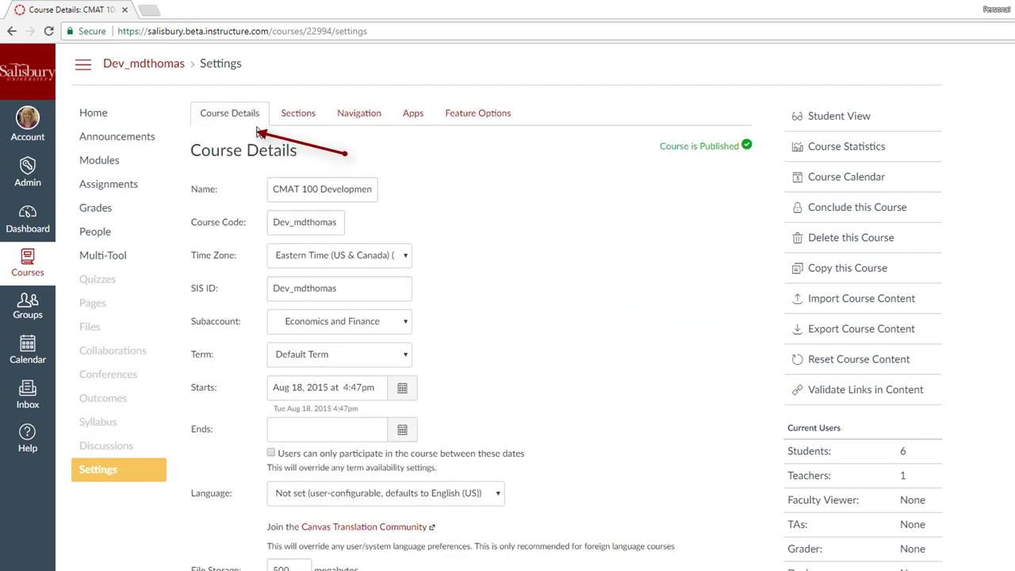
{"action": "scroll", "coordinate": [601, 359], "scroll_direction": "down", "scroll_amount": 5}
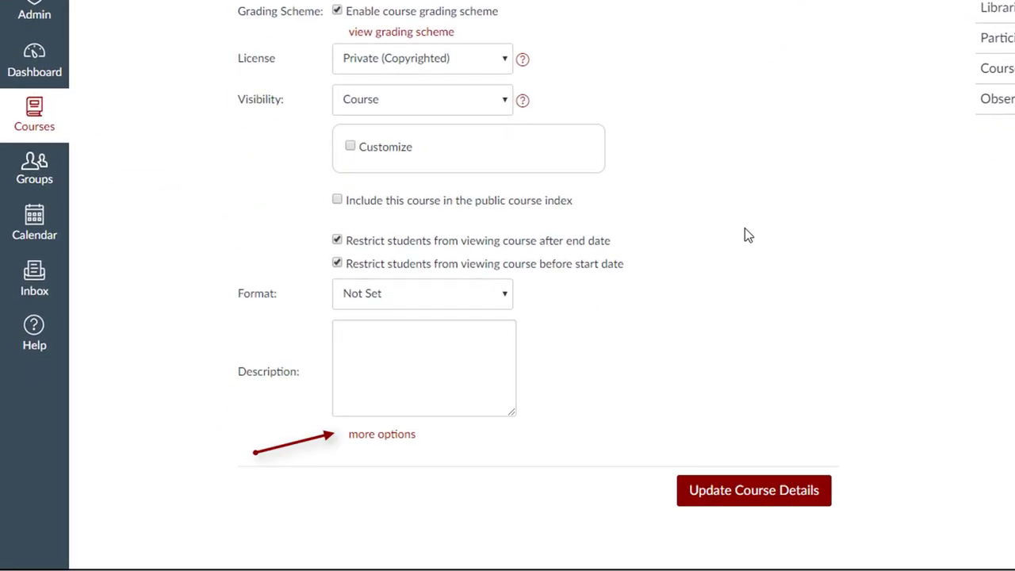
{"action": "left_click", "coordinate": [382, 434]}
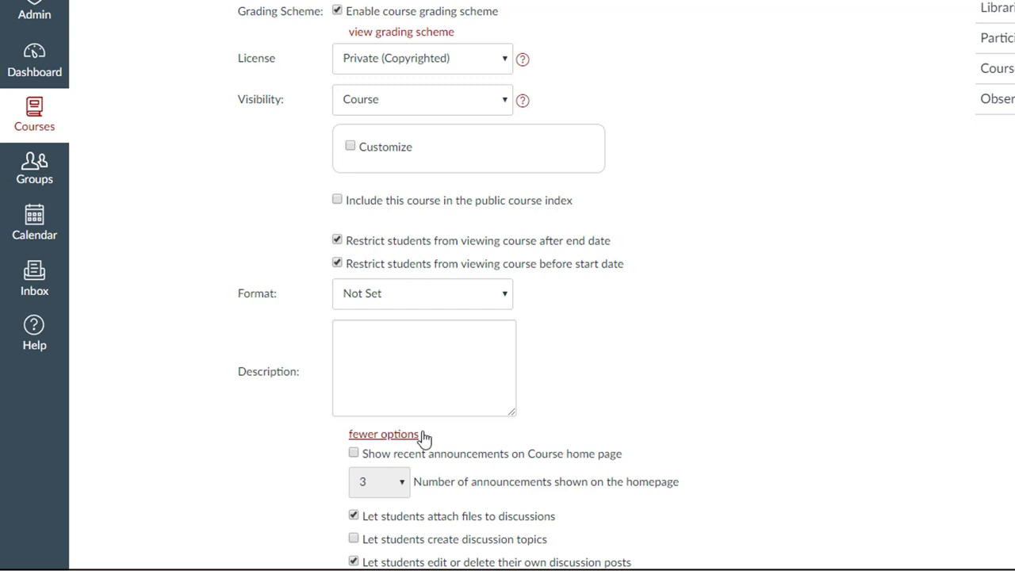
{"action": "scroll", "coordinate": [760, 405], "scroll_direction": "down", "scroll_amount": 3}
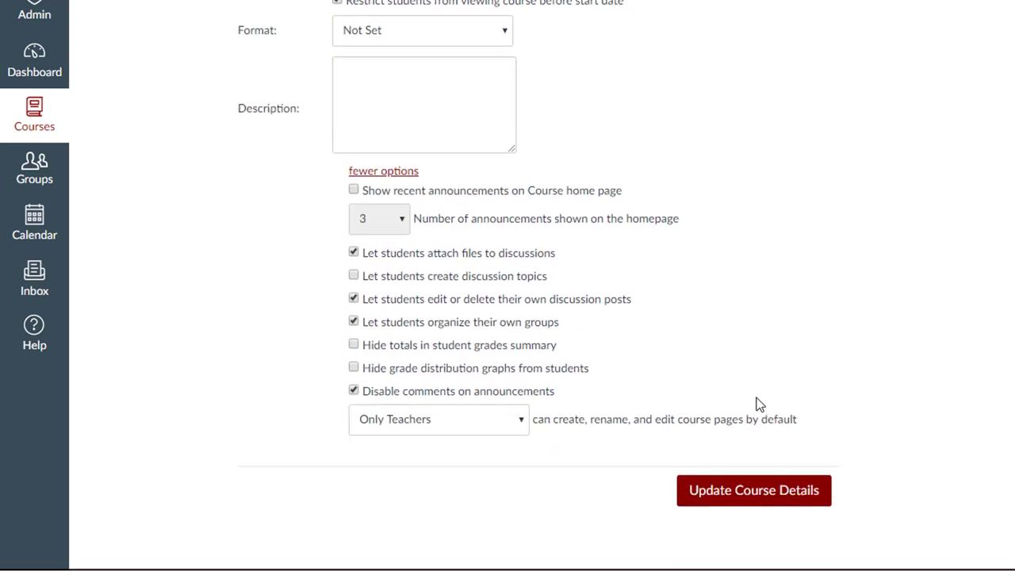
{"action": "left_click", "coordinate": [354, 191]}
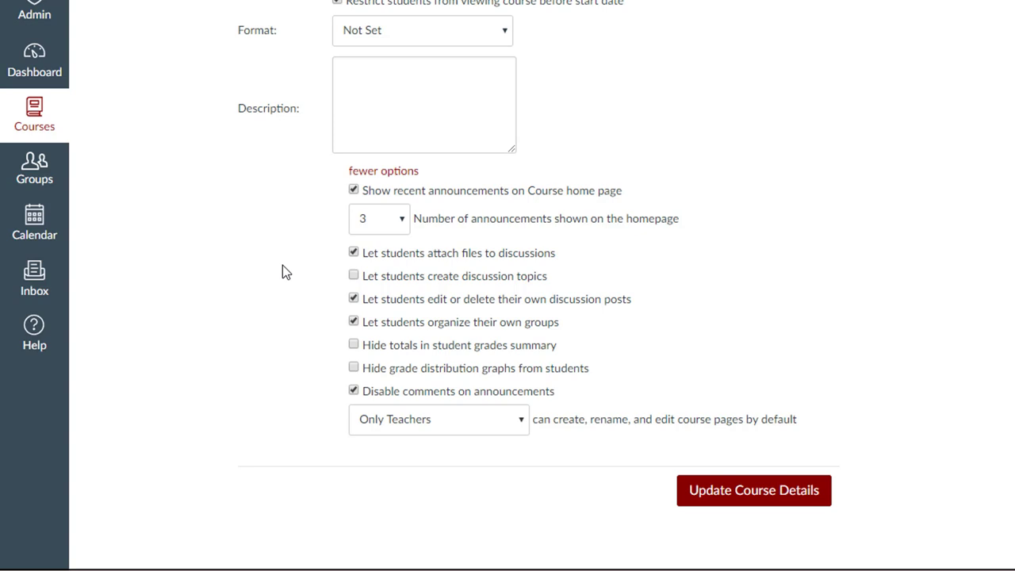
{"action": "left_click", "coordinate": [405, 226]}
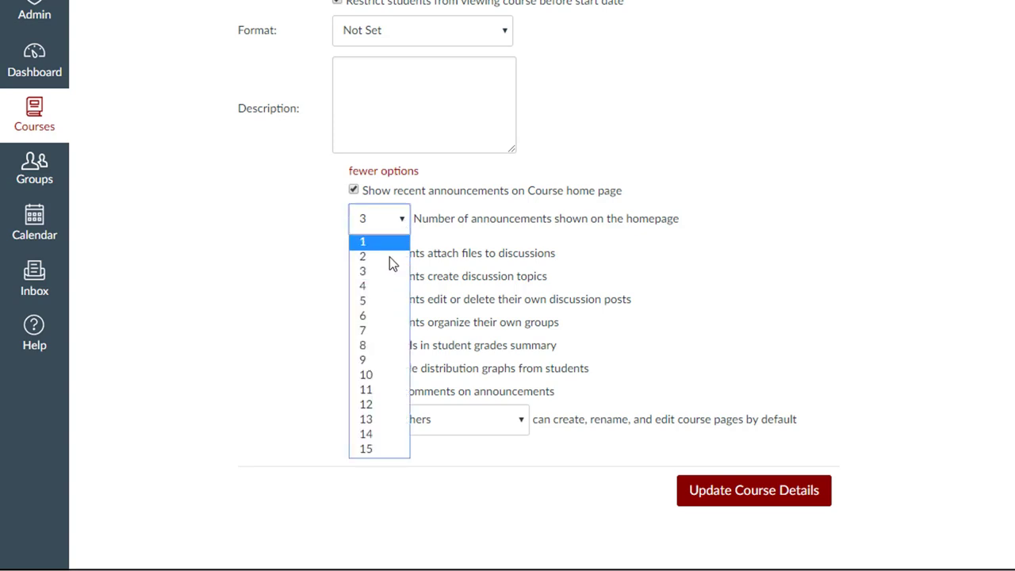
{"action": "left_click", "coordinate": [388, 258]}
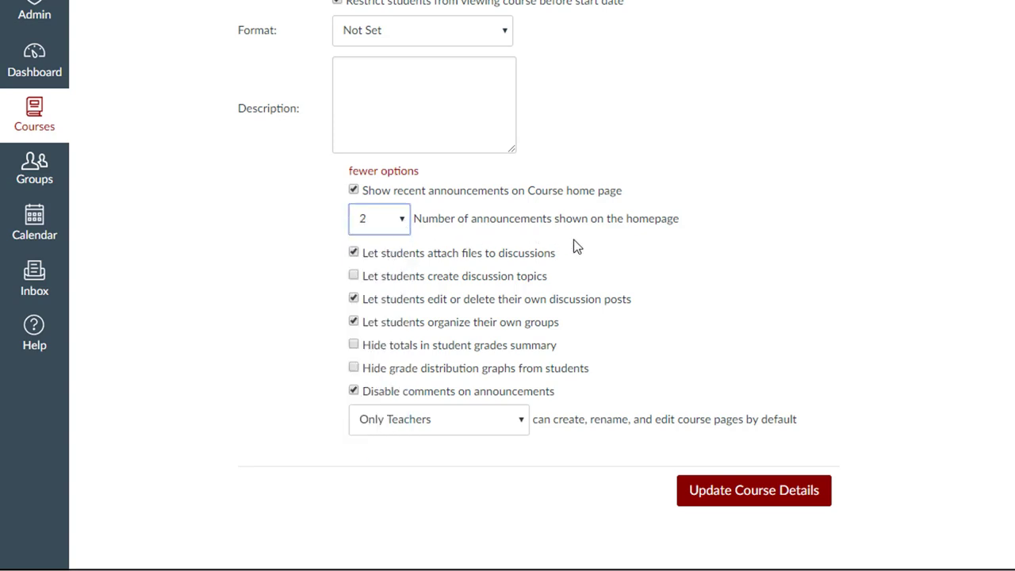
{"action": "left_click", "coordinate": [736, 506]}
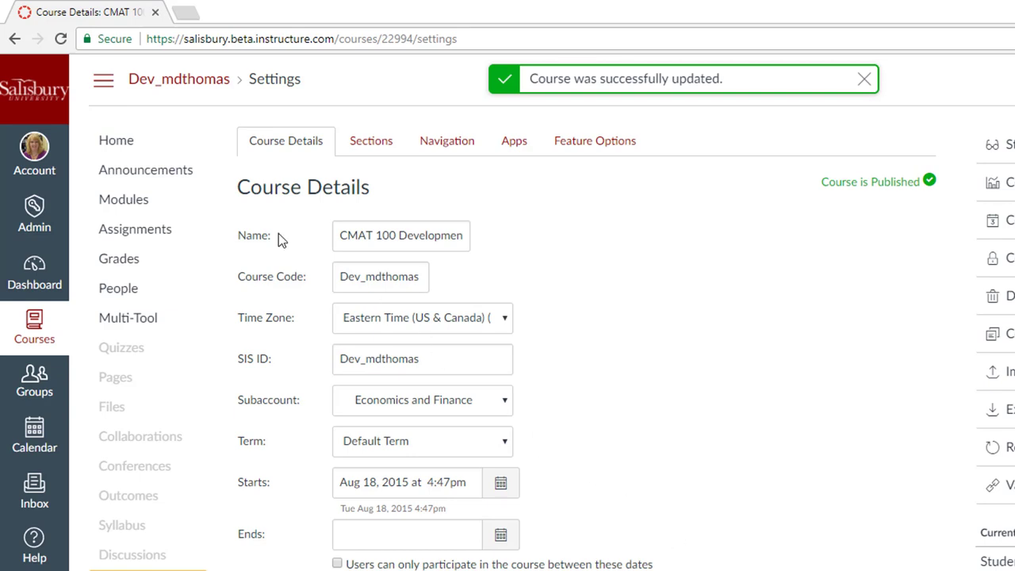
- On the course home page, expand the First class meeting announcement and open its full view
{"action": "left_click", "coordinate": [121, 148]}
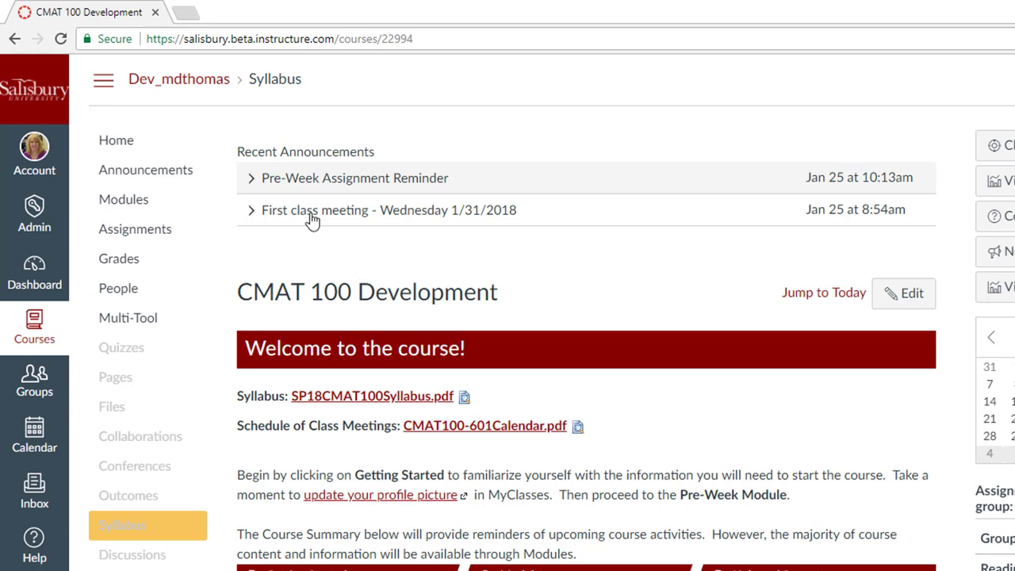
{"action": "left_click", "coordinate": [312, 216]}
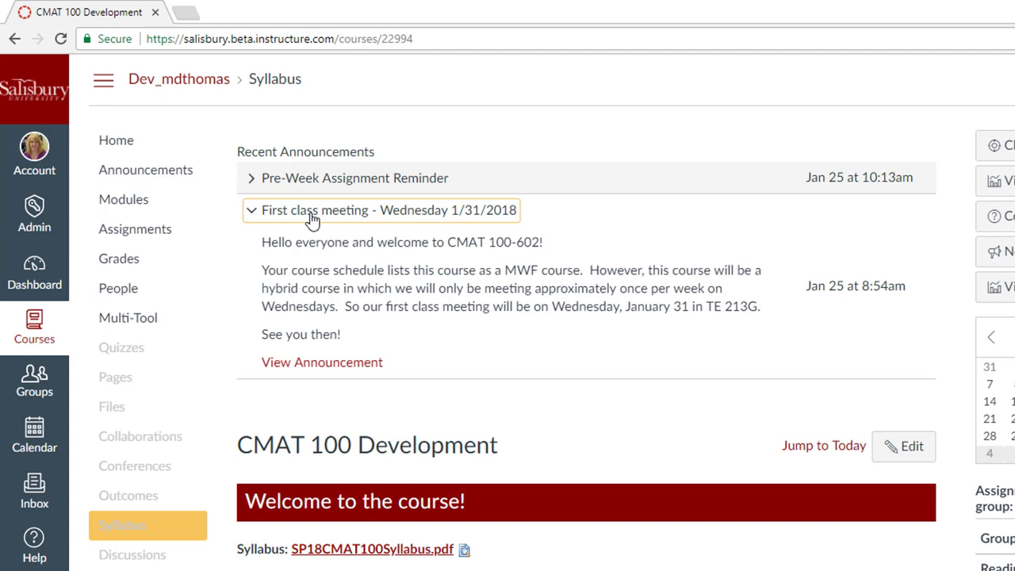
{"action": "left_click", "coordinate": [370, 363]}
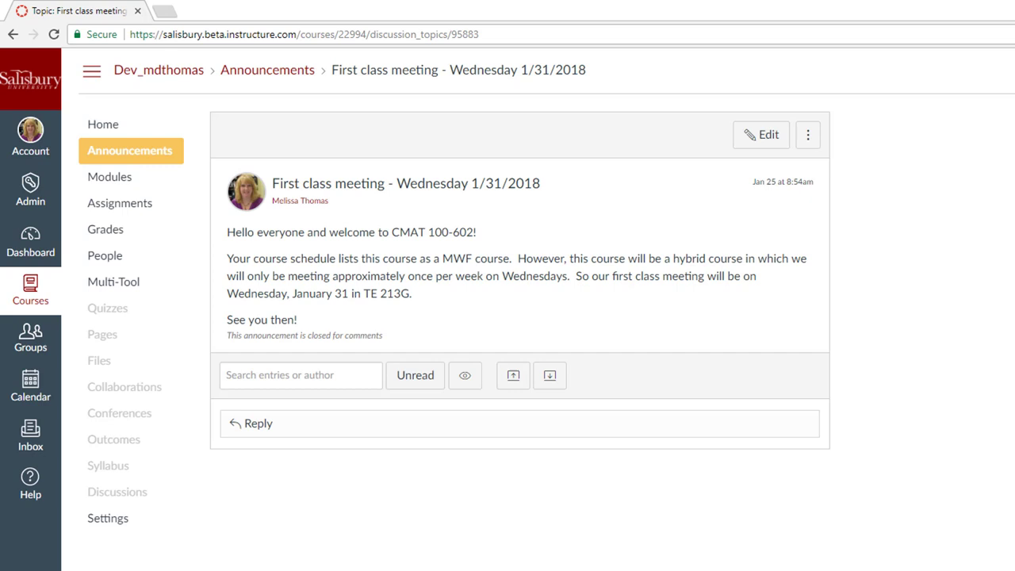
- Enable the New Gradebook feature option in the course settings
{"action": "left_click", "coordinate": [108, 519]}
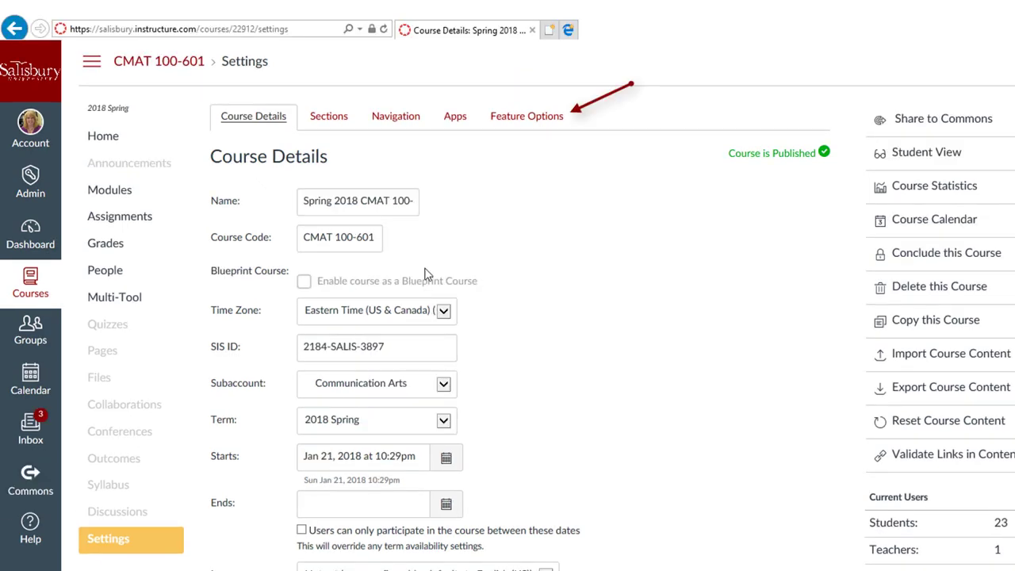
{"action": "left_click", "coordinate": [539, 126]}
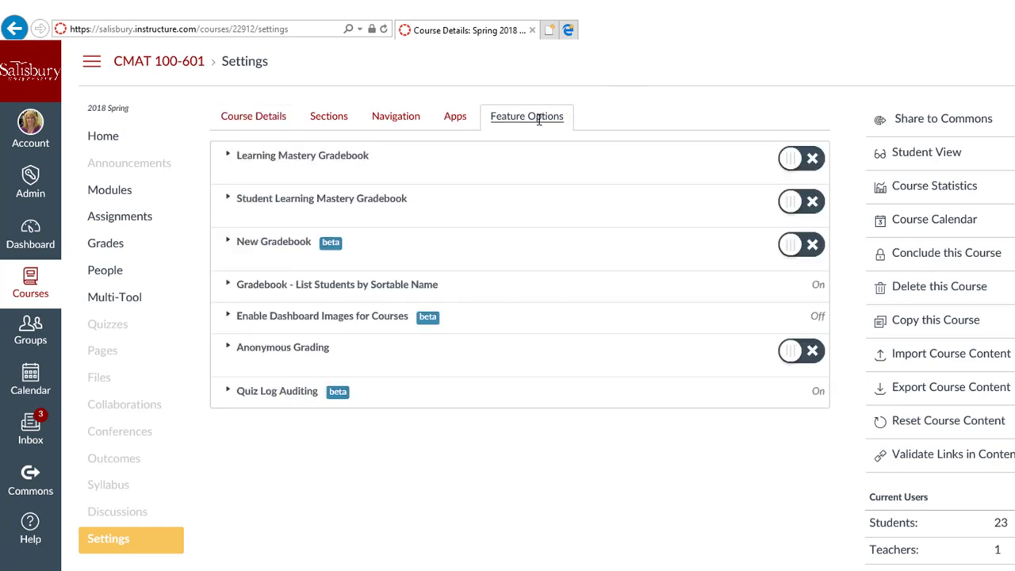
{"action": "left_click", "coordinate": [788, 248]}
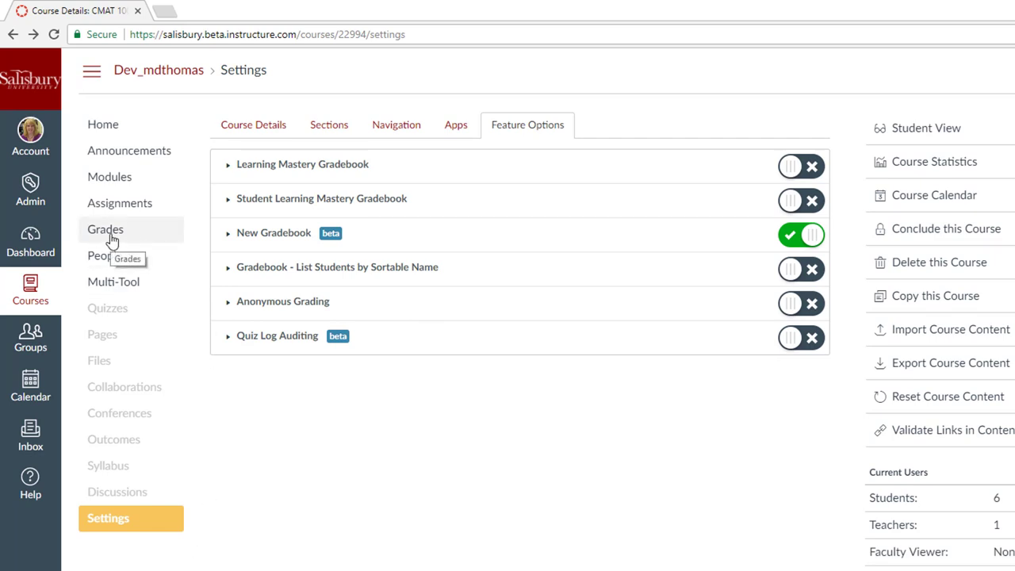
- In the course gradebook, widen the Speeches column and move the Chapter 1 Quiz column after the Pre-Week: Course Expectations column
{"action": "left_click", "coordinate": [112, 240]}
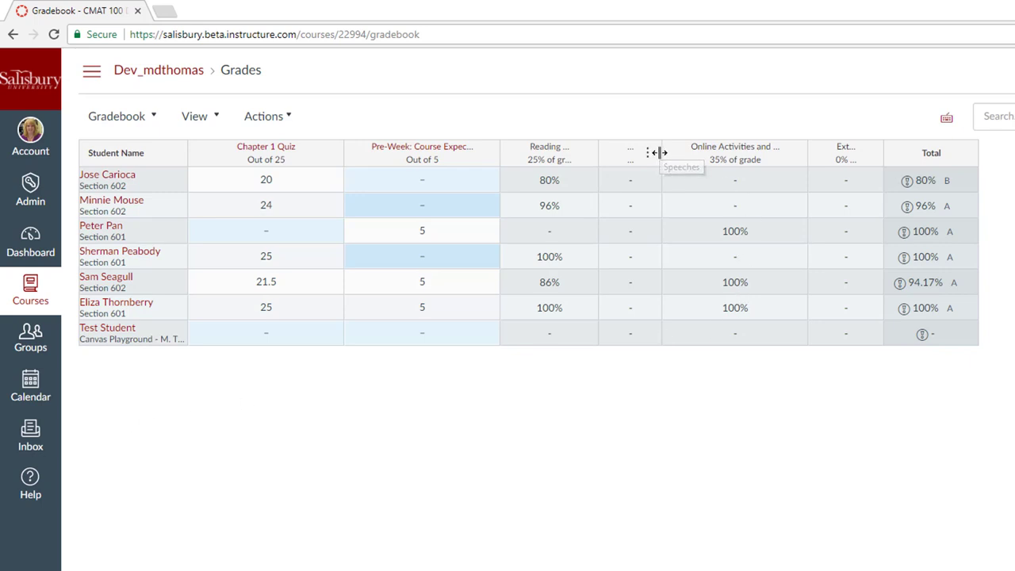
{"action": "left_click_drag", "start_coordinate": [657, 152], "coordinate": [714, 152]}
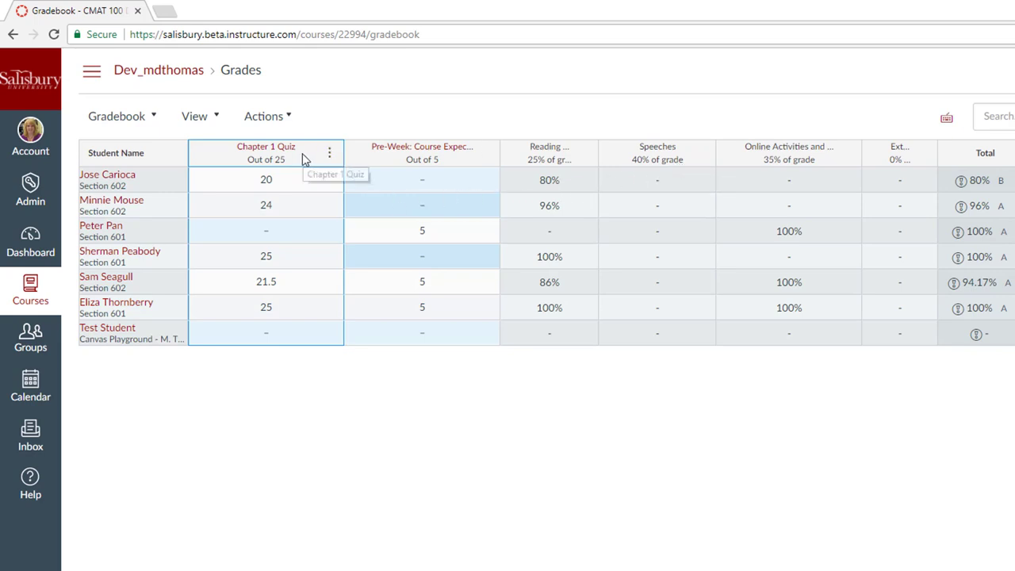
{"action": "left_click_drag", "start_coordinate": [327, 155], "coordinate": [468, 156]}
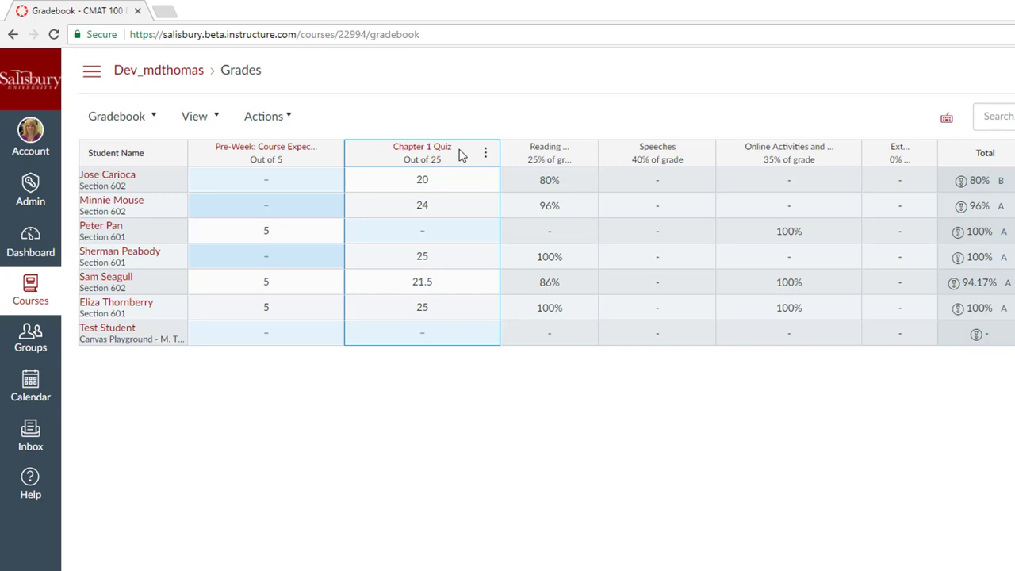
- Open the gradebook history and filter it by the assignment Chapter 1 Quiz
{"action": "left_click", "coordinate": [153, 118]}
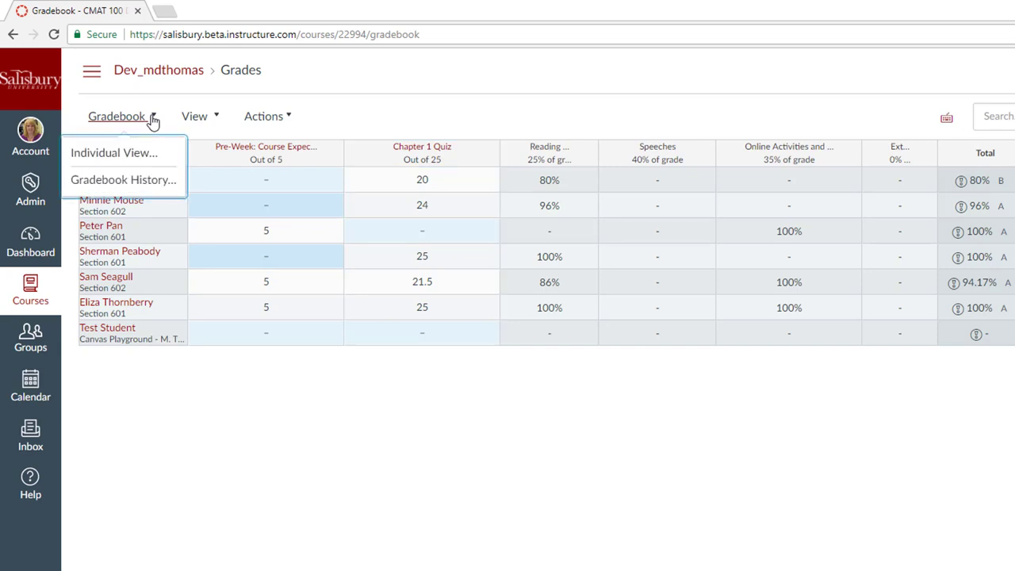
{"action": "left_click", "coordinate": [153, 187]}
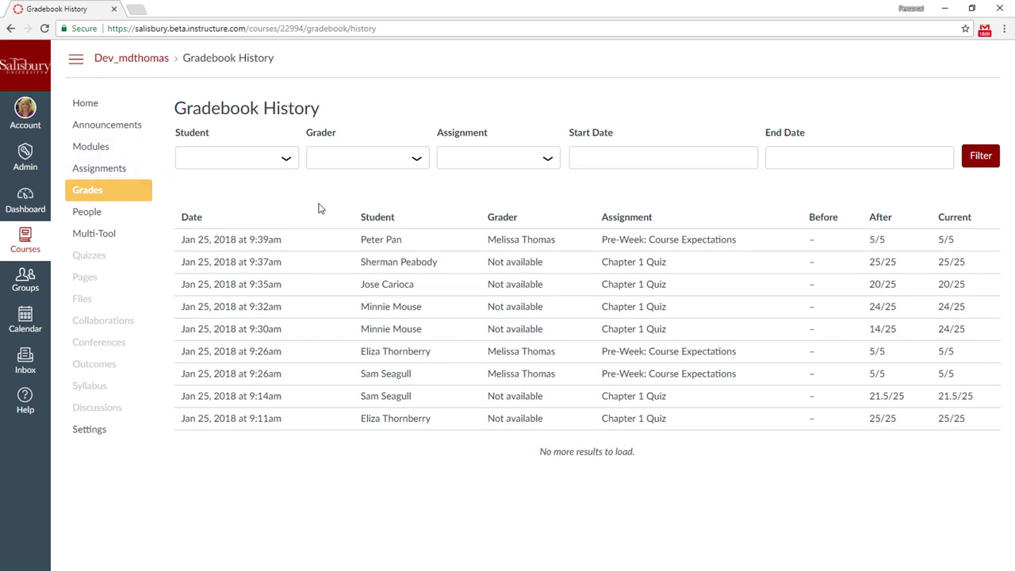
{"action": "left_click", "coordinate": [550, 160]}
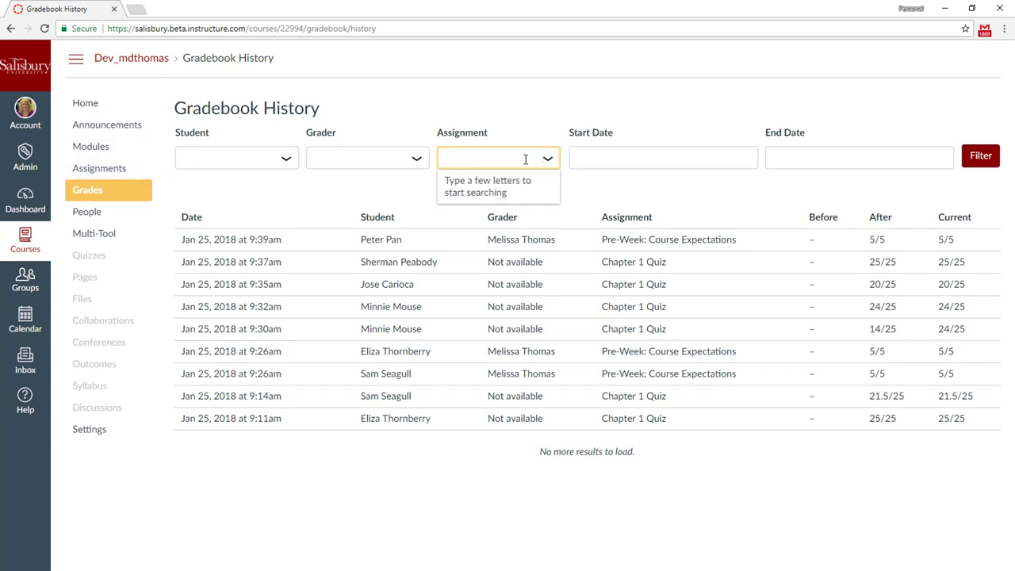
{"action": "type", "text": "Chapter 1 Quiz"}
{"action": "key", "text": "Return"}
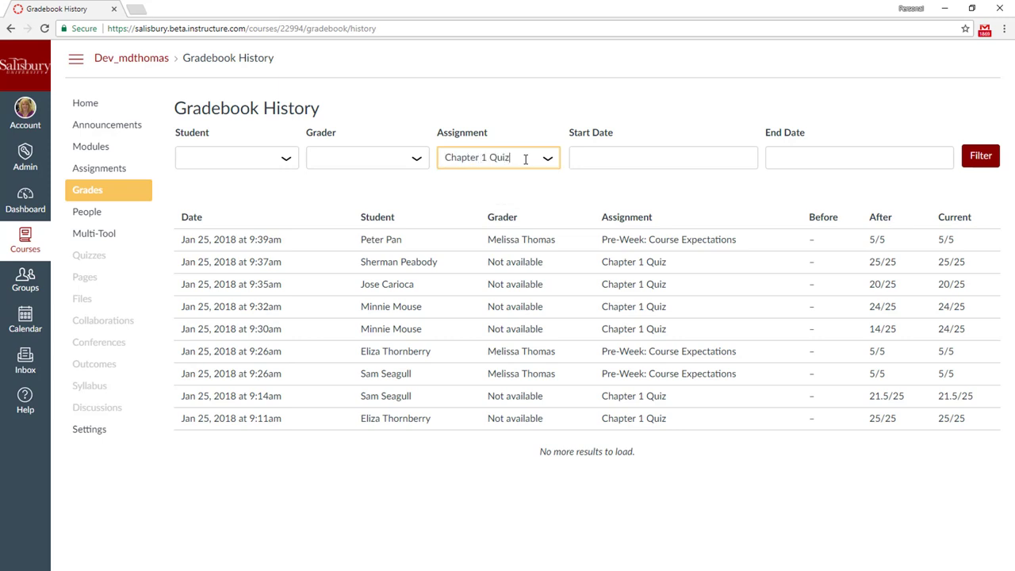
{"action": "left_click", "coordinate": [981, 160]}
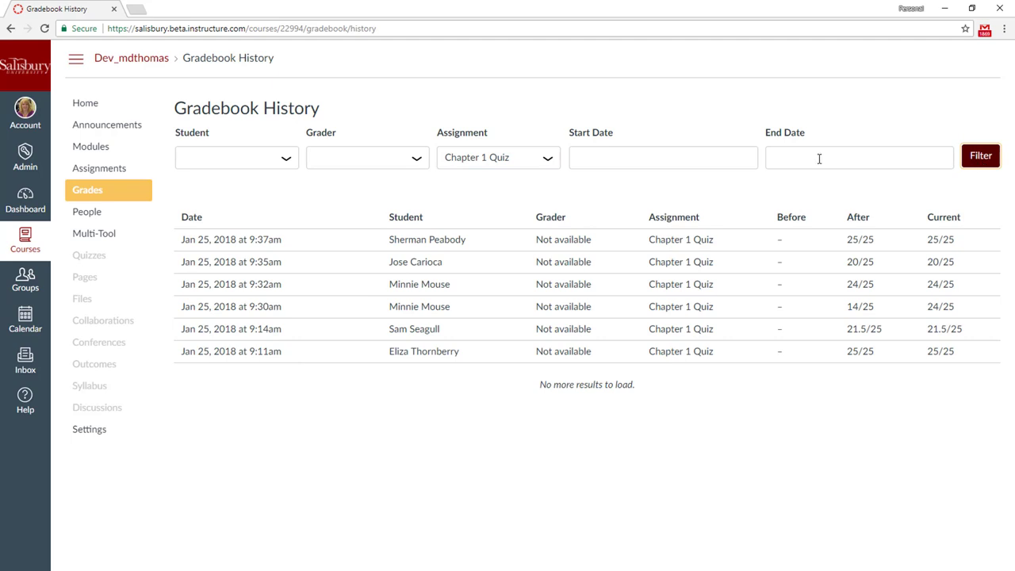
- Return to the gradebook and turn on the Sections filter for its view
{"action": "left_click", "coordinate": [85, 194]}
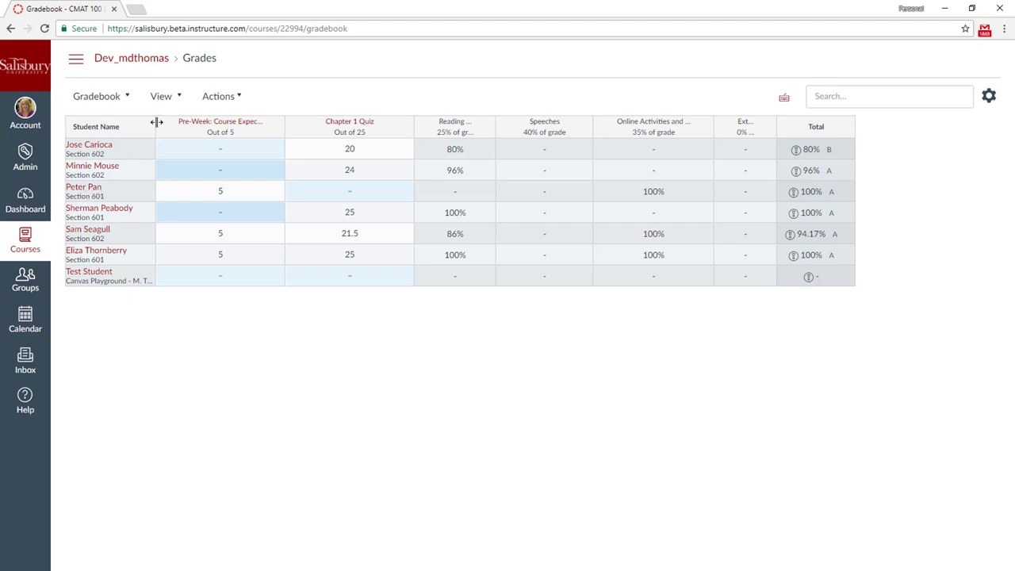
{"action": "left_click", "coordinate": [178, 98]}
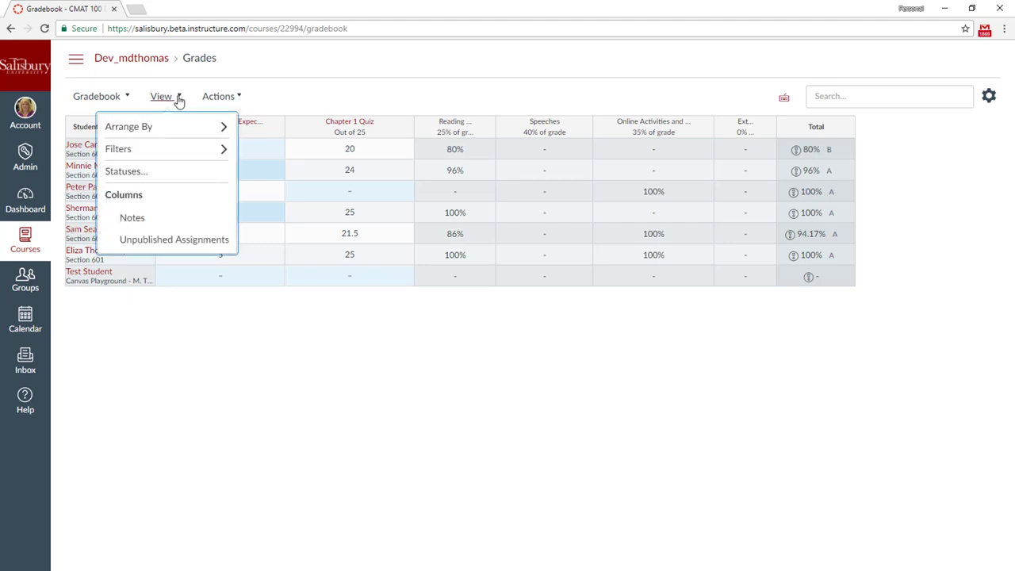
{"action": "mouse_move", "coordinate": [170, 131]}
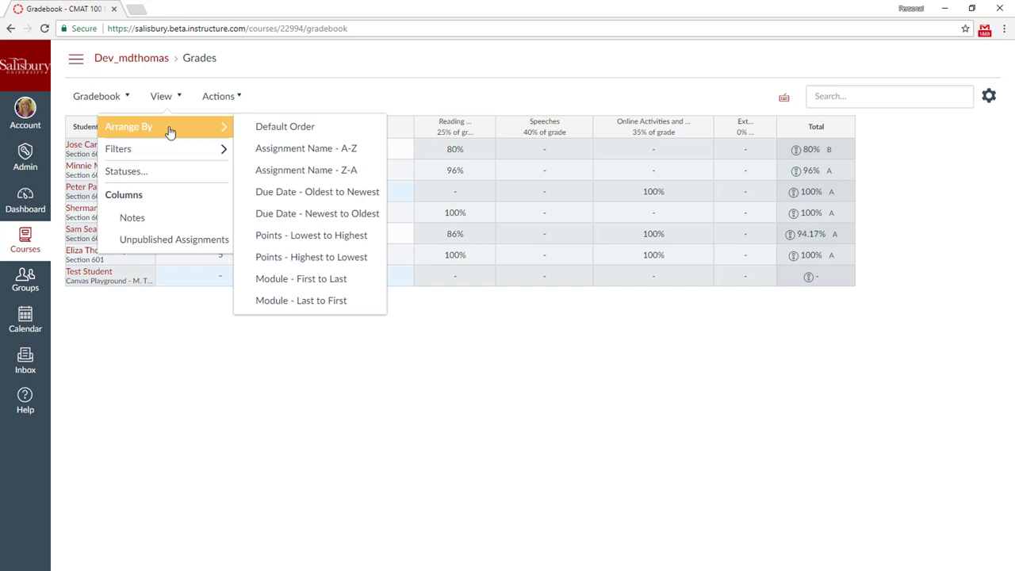
{"action": "mouse_move", "coordinate": [170, 149]}
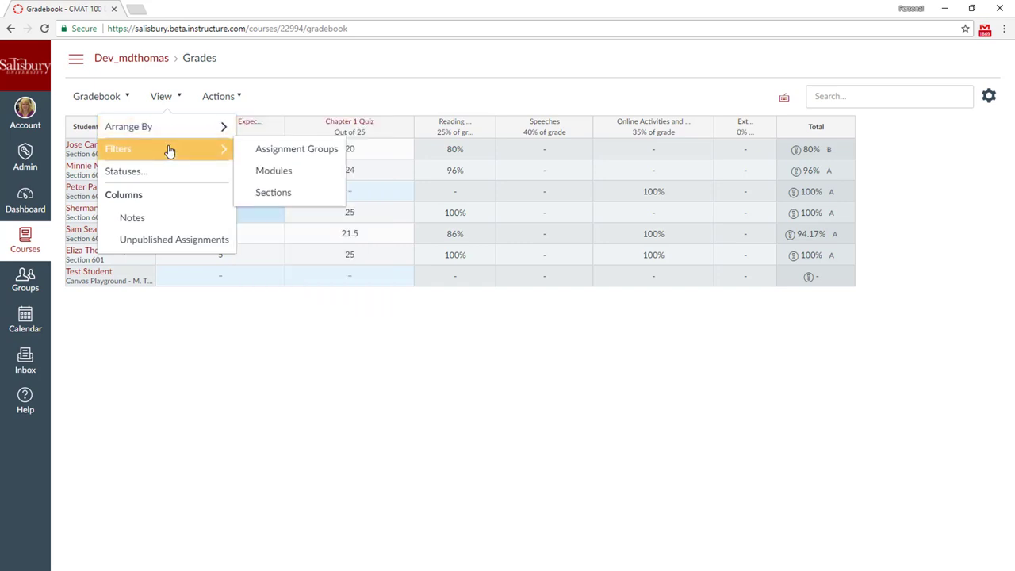
{"action": "left_click", "coordinate": [279, 202]}
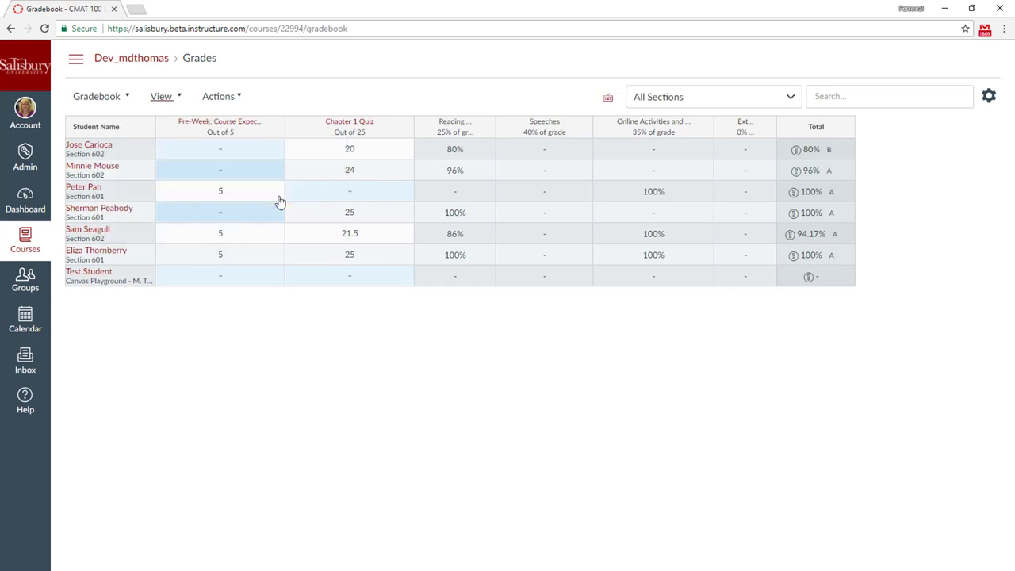
- Show only Section 601 in the gradebook and switch back to All Sections
{"action": "left_click", "coordinate": [791, 101]}
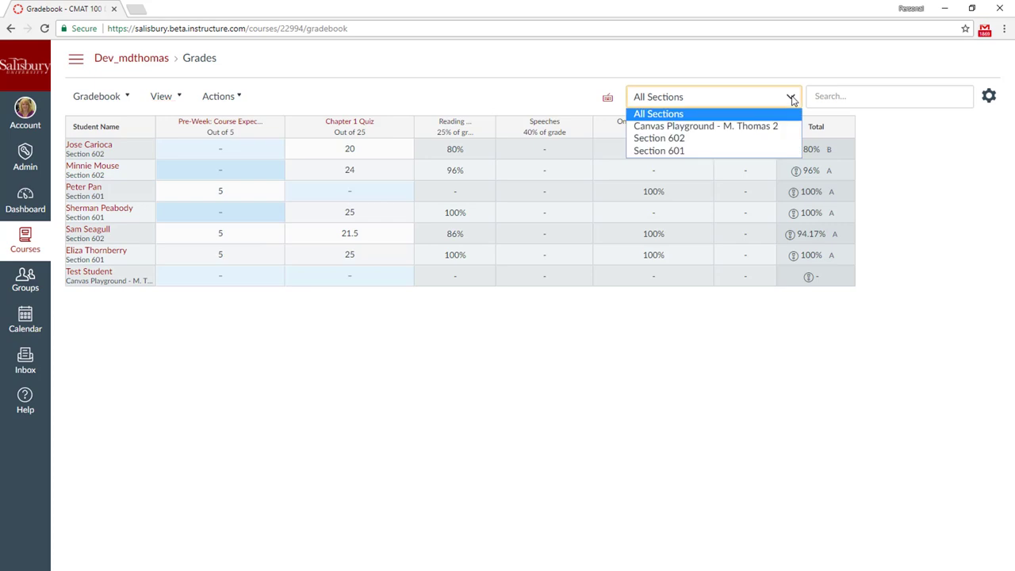
{"action": "left_click", "coordinate": [720, 151]}
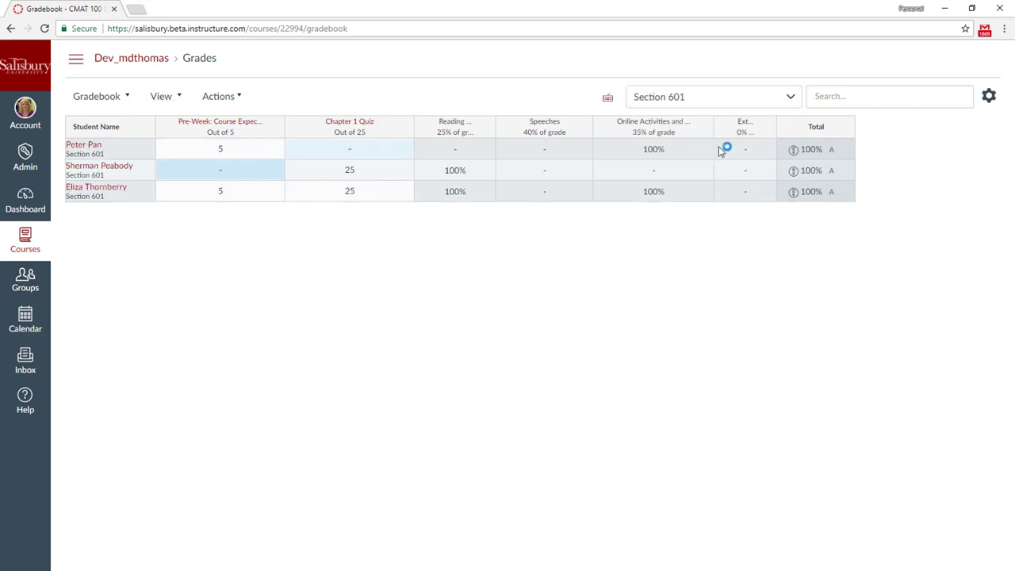
{"action": "left_click", "coordinate": [791, 98]}
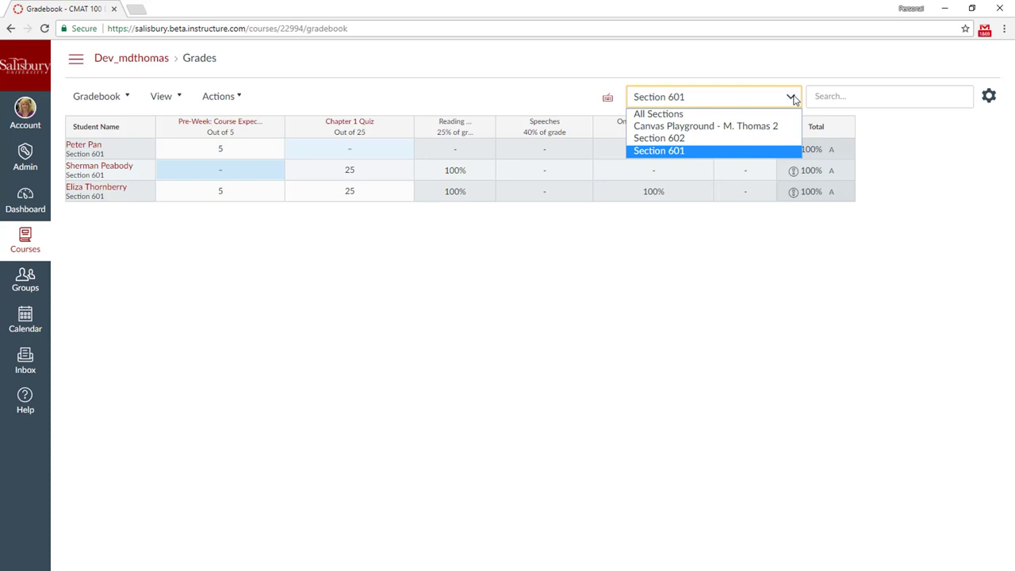
{"action": "left_click", "coordinate": [702, 111]}
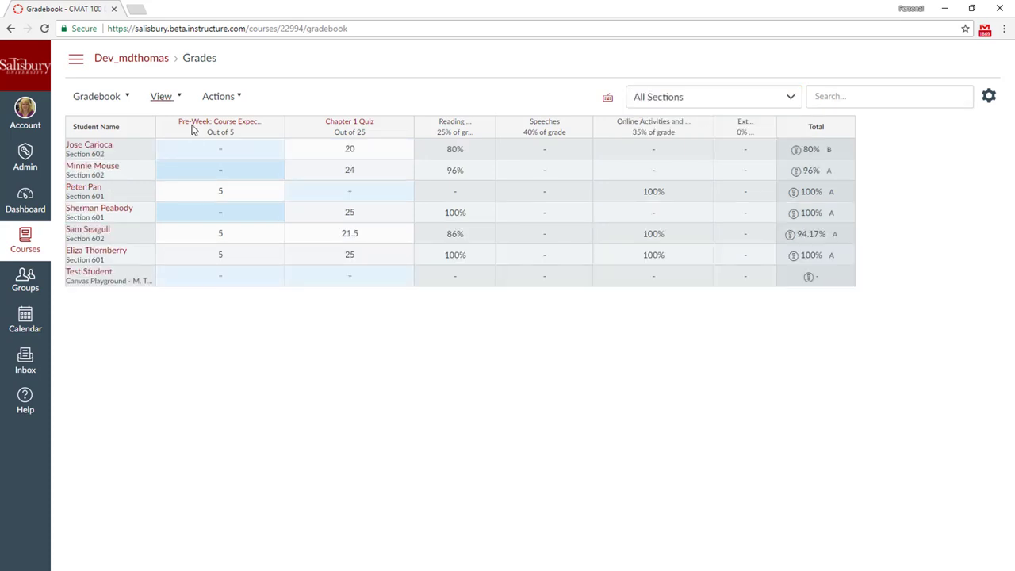
- Set the Excused status colour to #E9EDF5 and show unpublished assignments in the gradebook view
{"action": "left_click", "coordinate": [180, 98]}
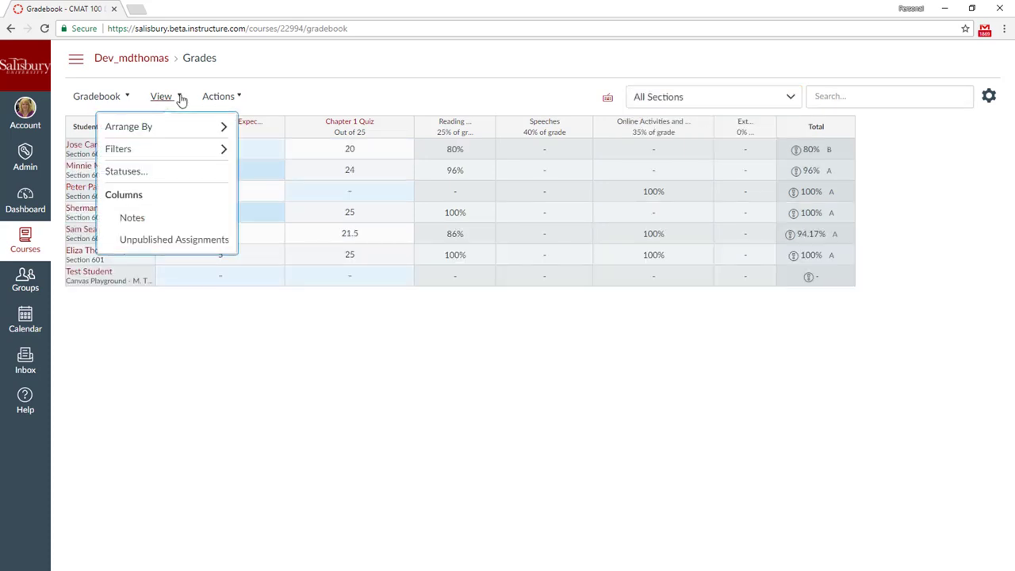
{"action": "left_click", "coordinate": [161, 174]}
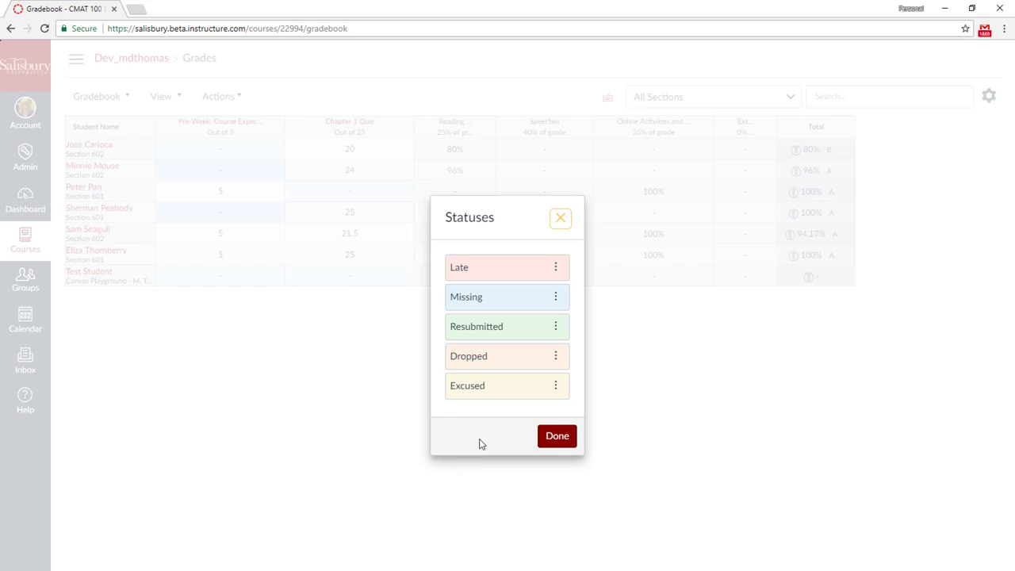
{"action": "left_click", "coordinate": [557, 388]}
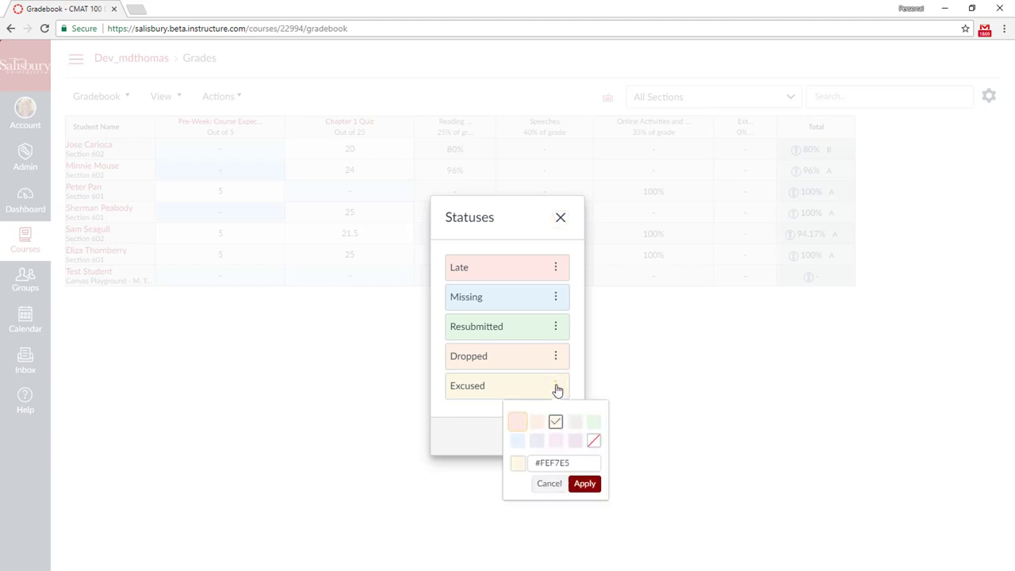
{"action": "left_click", "coordinate": [536, 443]}
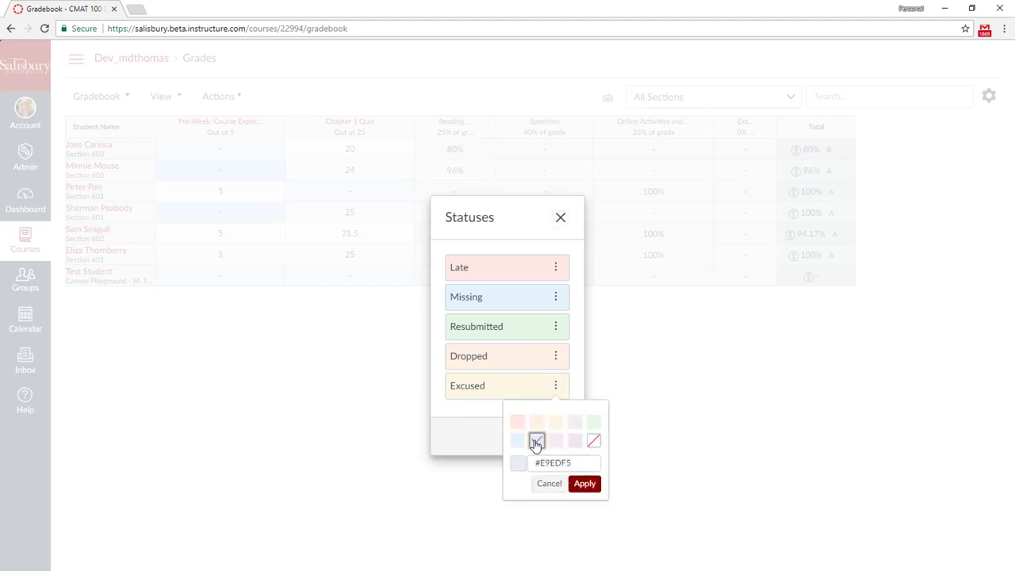
{"action": "left_click", "coordinate": [585, 483]}
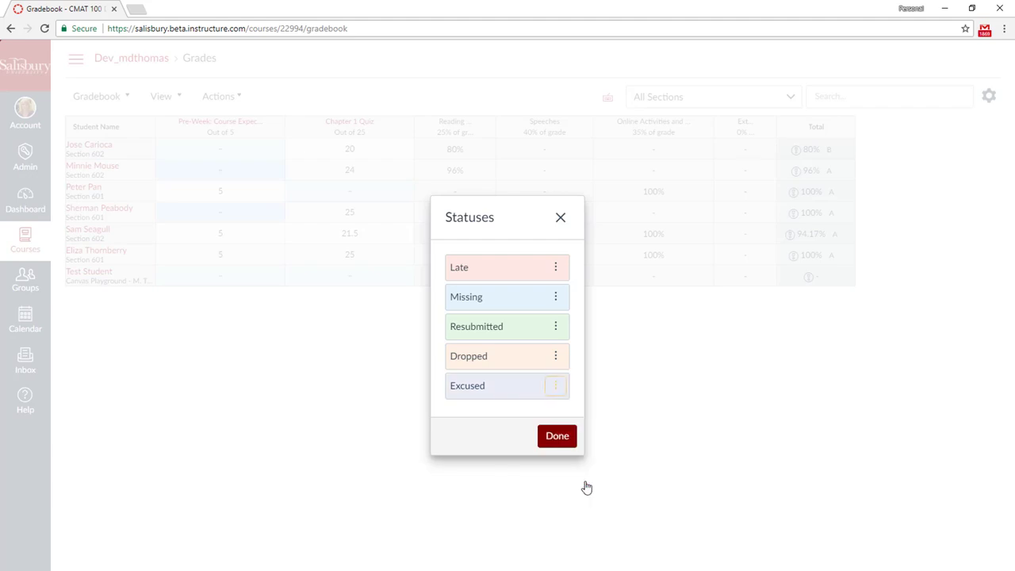
{"action": "left_click", "coordinate": [558, 437]}
{"action": "left_click", "coordinate": [180, 97]}
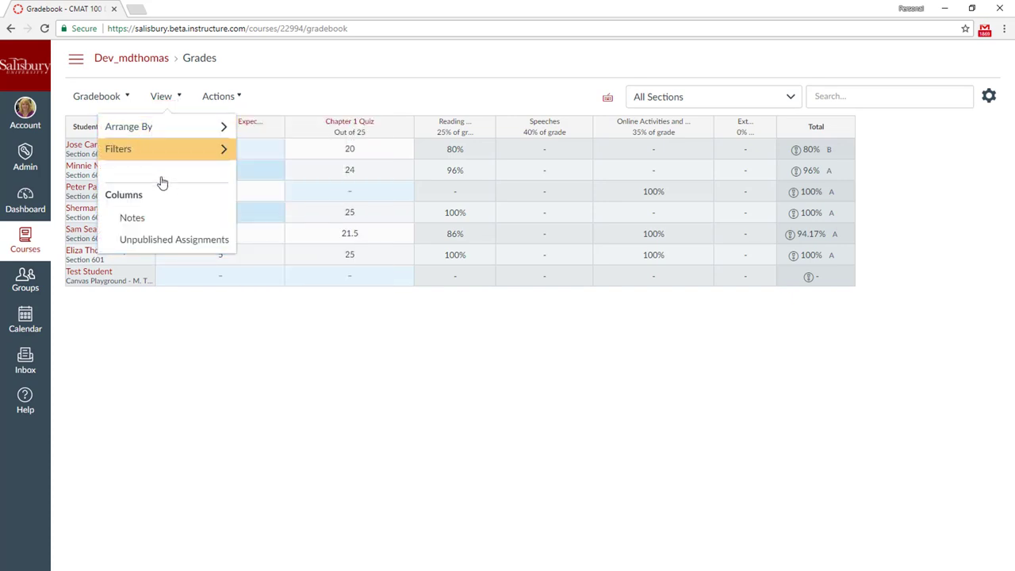
{"action": "left_click", "coordinate": [168, 242]}
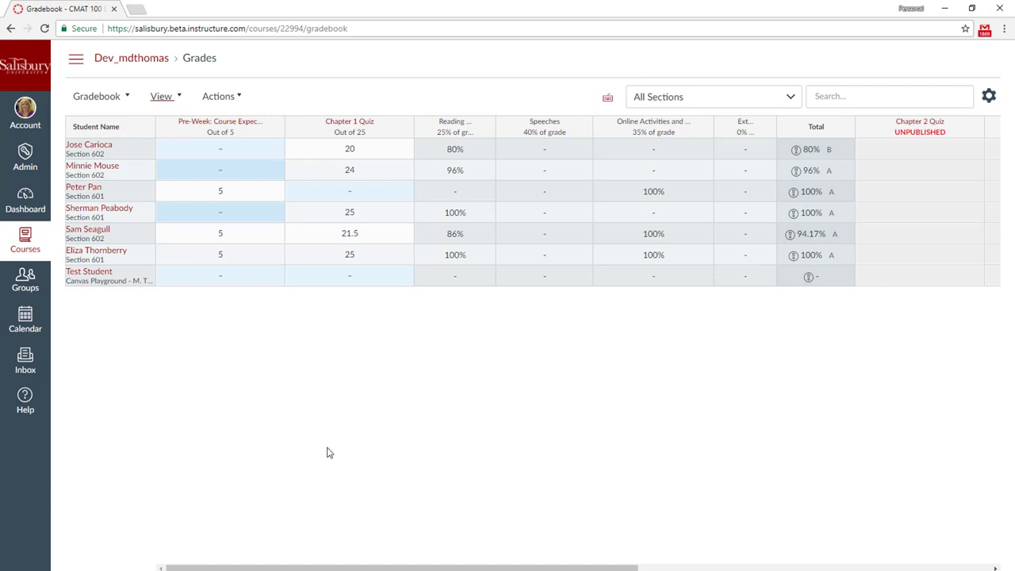
- Mute the Chapter 1 Quiz assignment from its gradebook column and unmute it again
{"action": "left_click", "coordinate": [403, 131]}
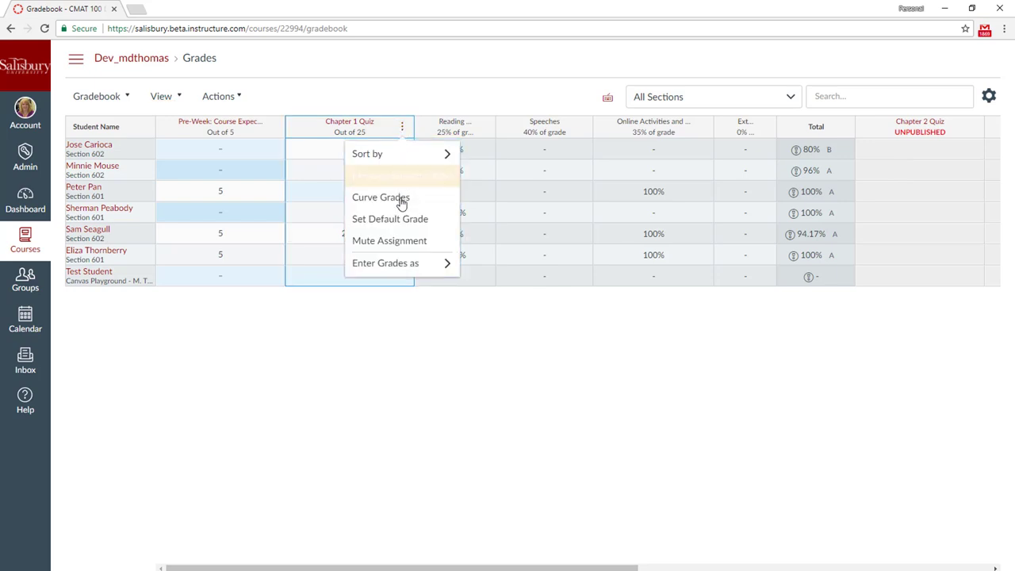
{"action": "left_click", "coordinate": [423, 242]}
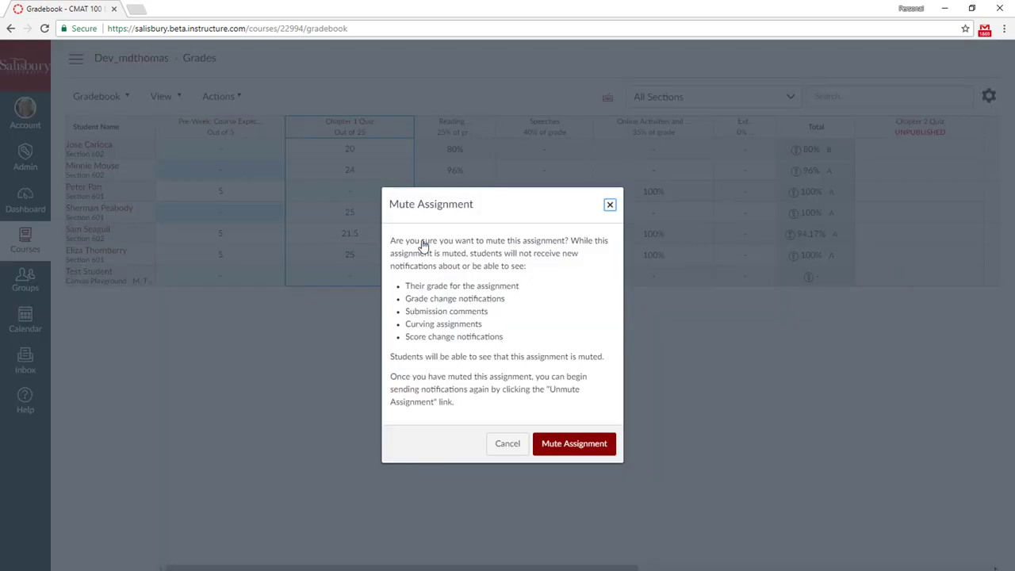
{"action": "left_click", "coordinate": [575, 446]}
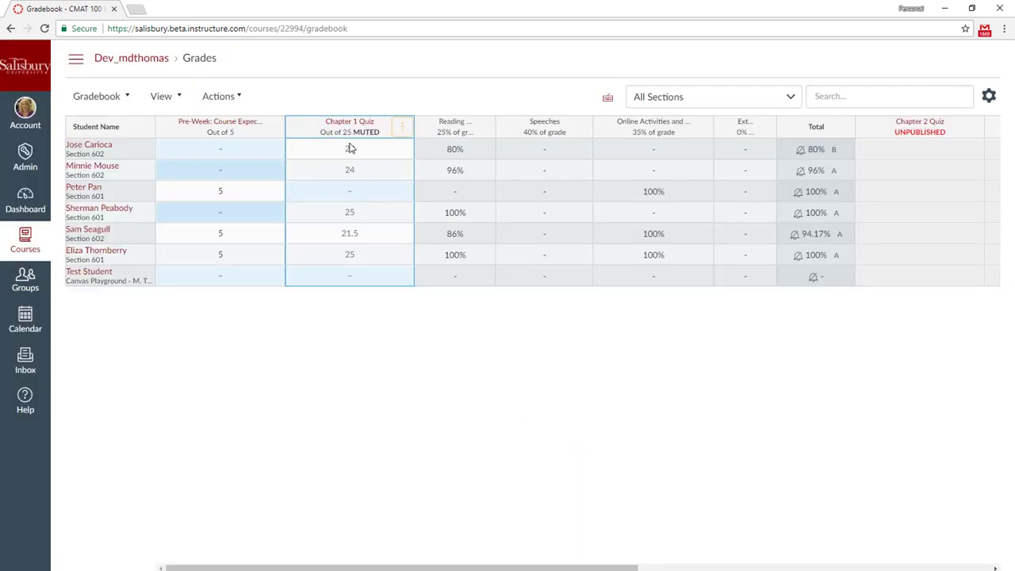
{"action": "left_click", "coordinate": [403, 133]}
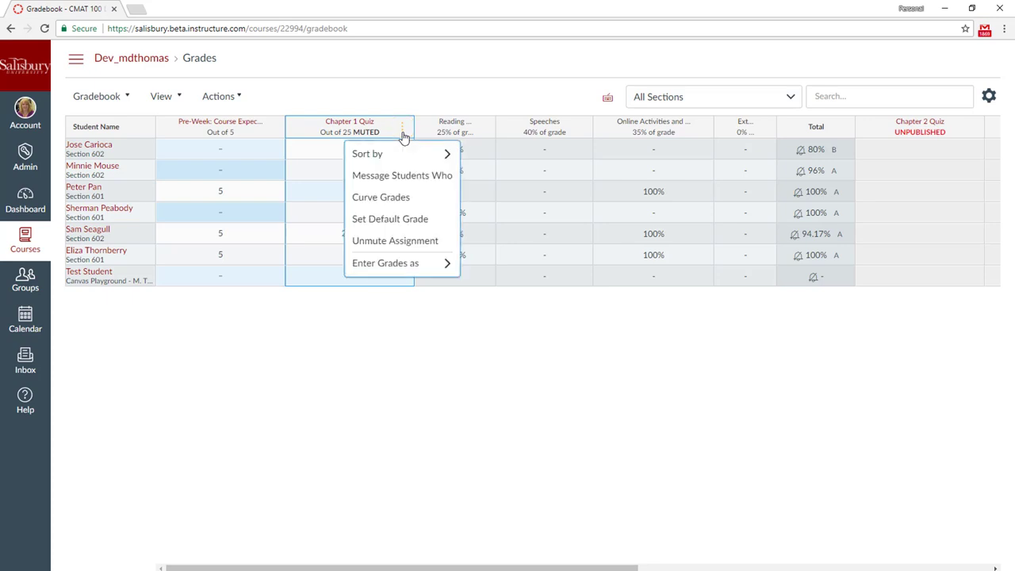
{"action": "left_click", "coordinate": [395, 251]}
{"action": "left_click", "coordinate": [569, 376]}
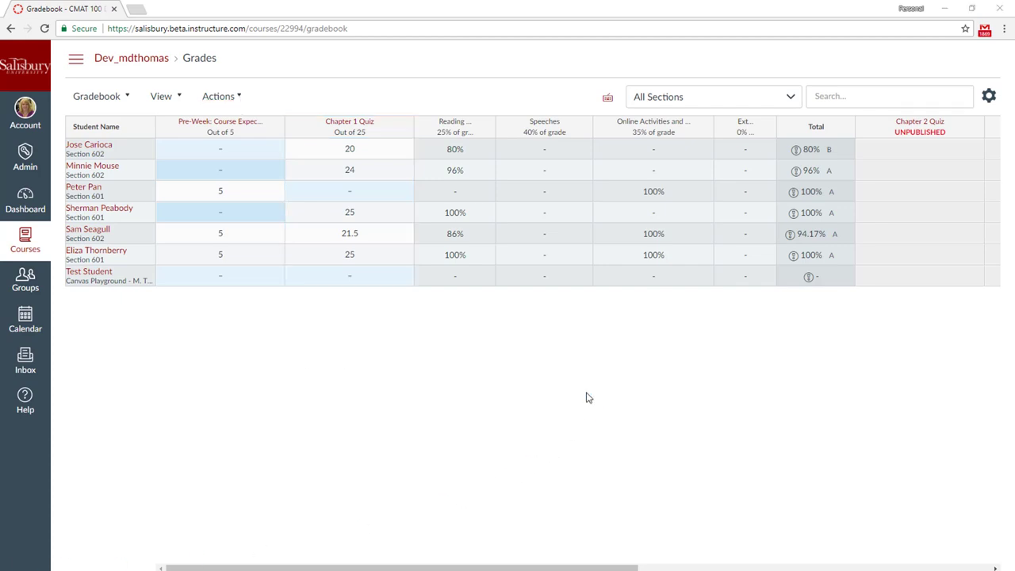
- In the gradebook's late policies, enable automatic grading of missing submissions with a missing submission grade of 0%
{"action": "left_click", "coordinate": [989, 97]}
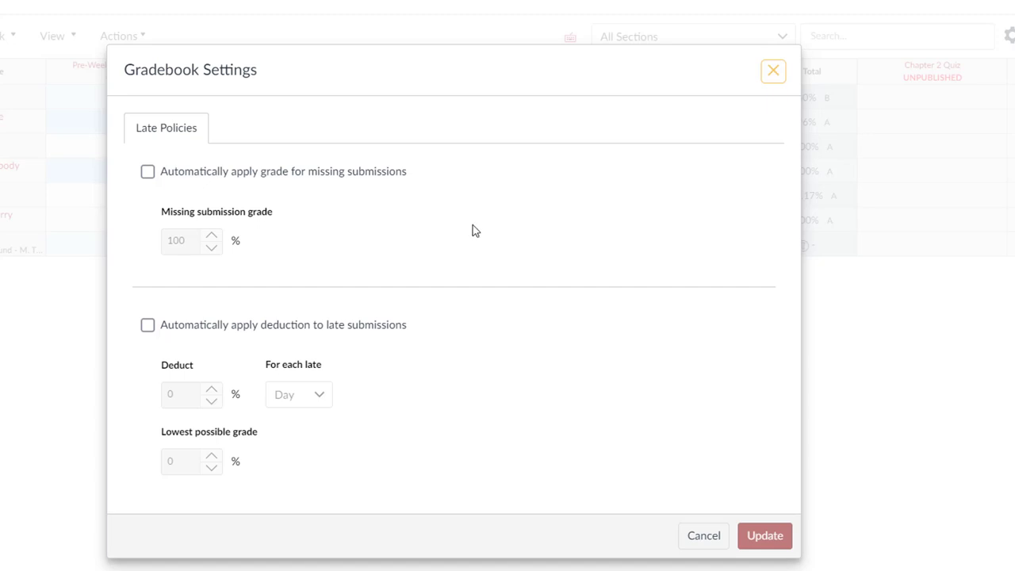
{"action": "left_click", "coordinate": [147, 173]}
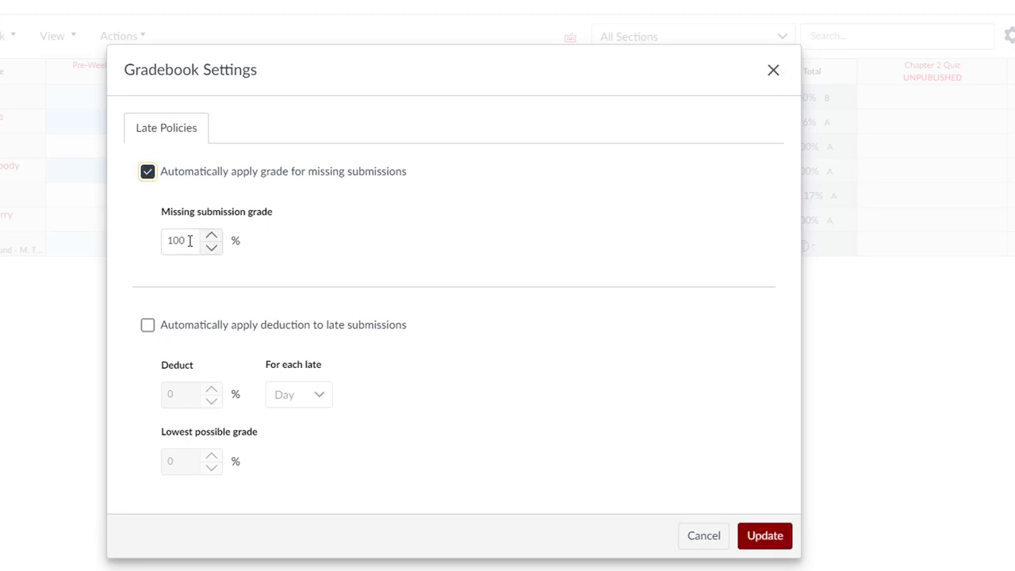
{"action": "left_click_drag", "start_coordinate": [190, 240], "coordinate": [163, 241]}
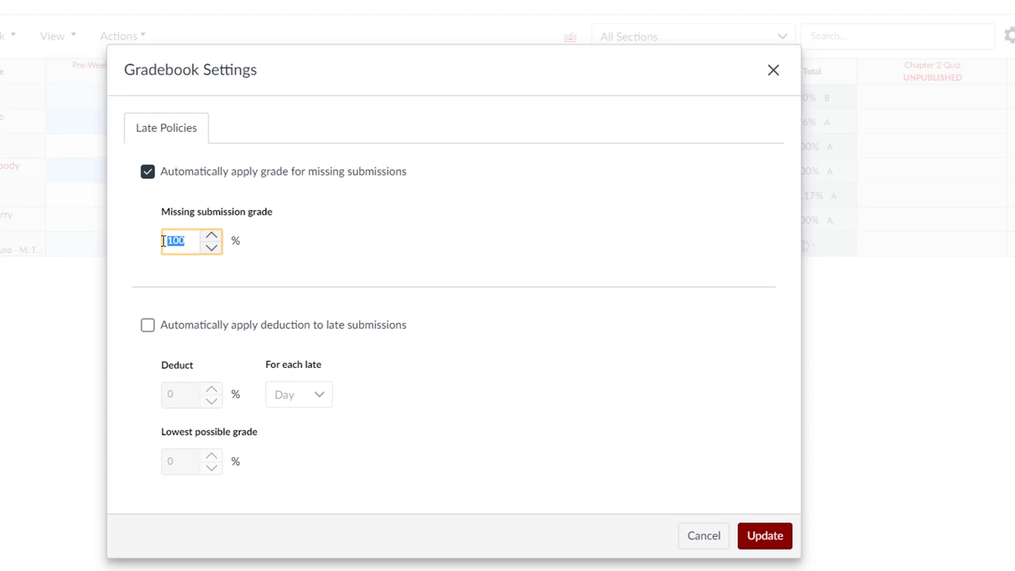
{"action": "type", "text": "0"}
- Enable the automatic deduction for late submissions and set it to 5% for each late day
{"action": "left_click", "coordinate": [147, 328]}
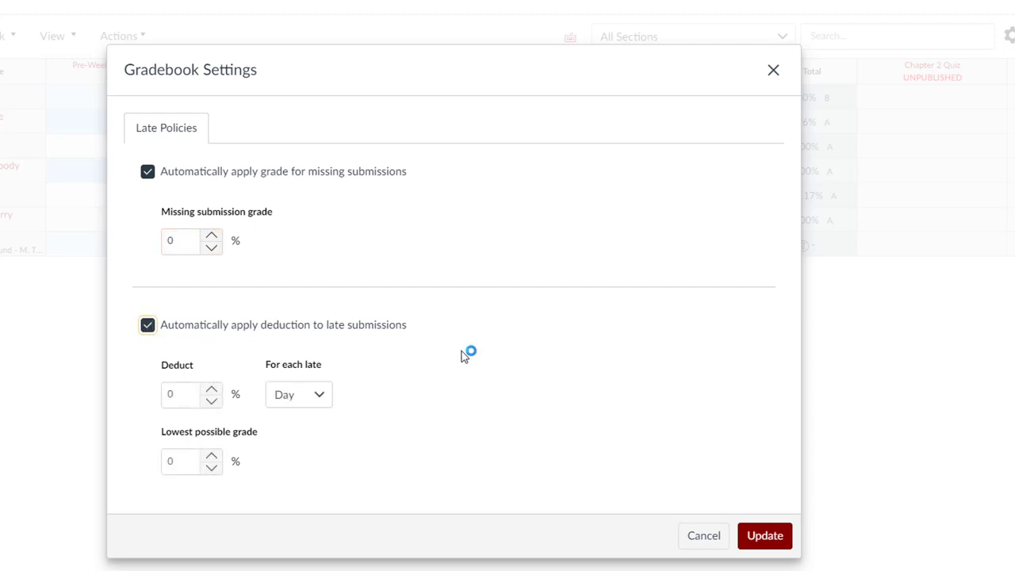
{"action": "left_click", "coordinate": [212, 390]}
{"action": "left_click", "coordinate": [212, 391]}
{"action": "left_click", "coordinate": [212, 391]}
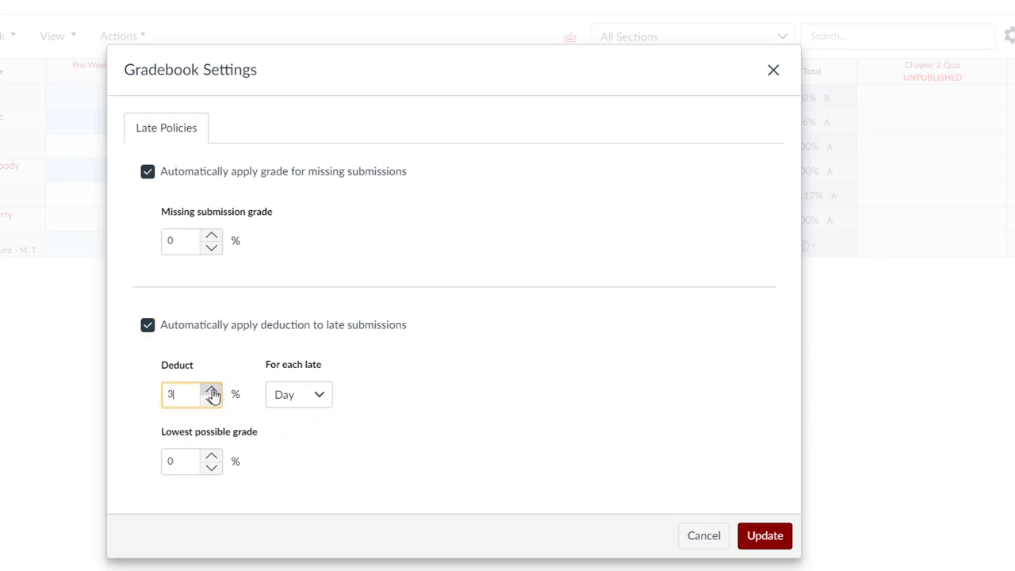
{"action": "left_click", "coordinate": [211, 391]}
{"action": "left_click", "coordinate": [212, 391]}
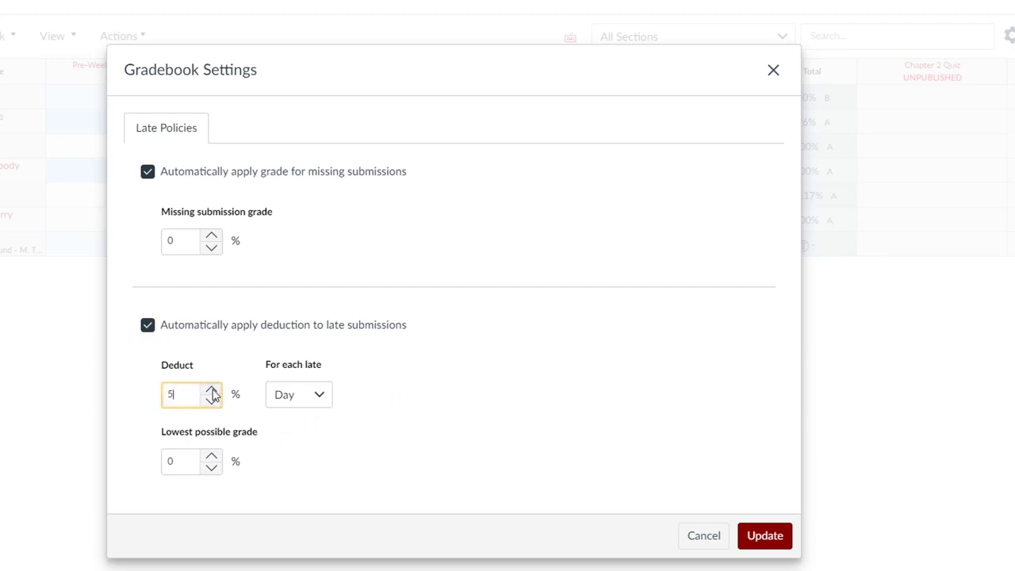
{"action": "left_click", "coordinate": [319, 396]}
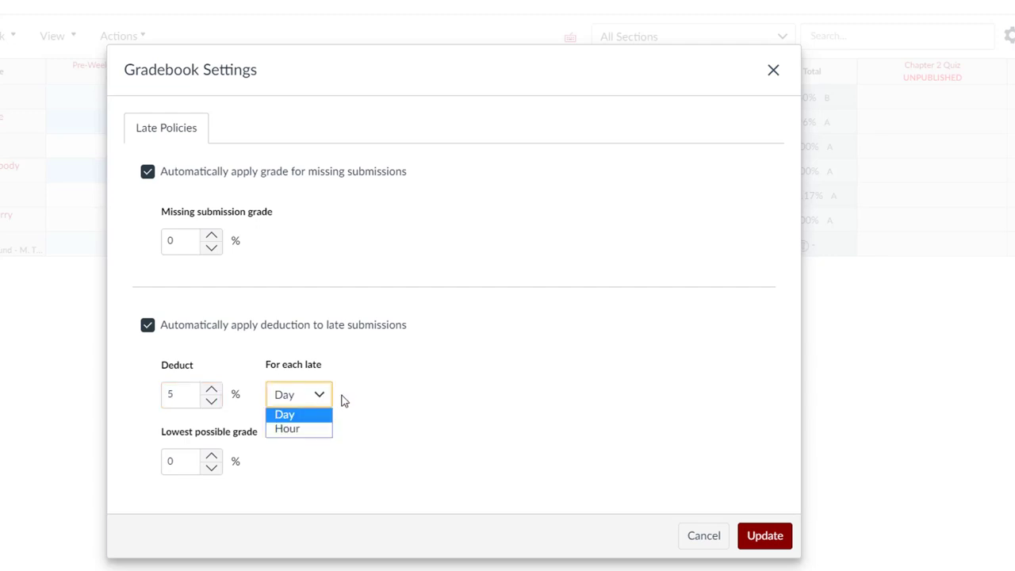
{"action": "left_click", "coordinate": [384, 402]}
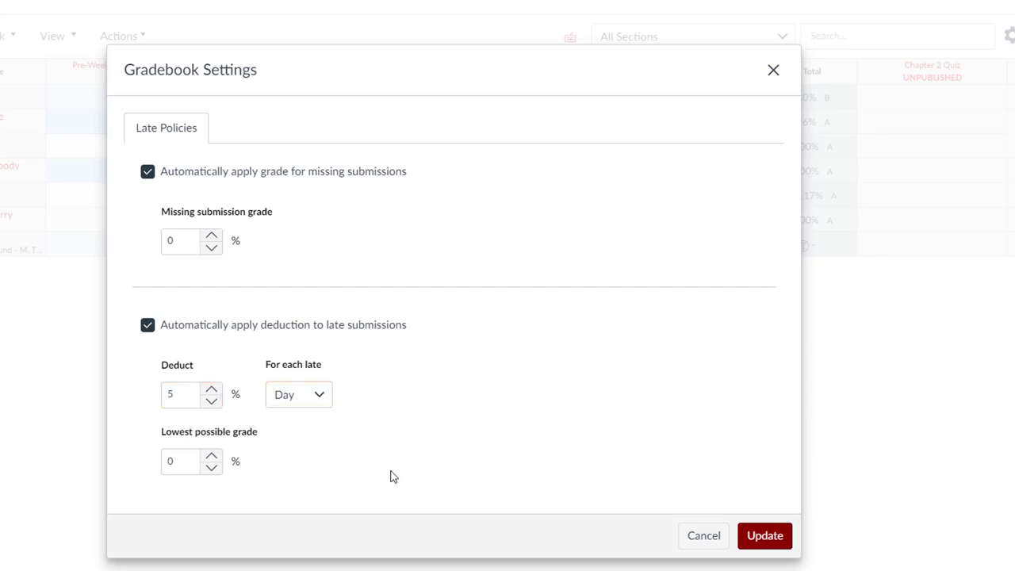
- Set the lowest possible grade for late submissions to 50% and save the gradebook settings
{"action": "left_click", "coordinate": [179, 460]}
{"action": "left_click_drag", "start_coordinate": [179, 460], "coordinate": [163, 465]}
{"action": "type", "text": "50"}
{"action": "left_click", "coordinate": [347, 464]}
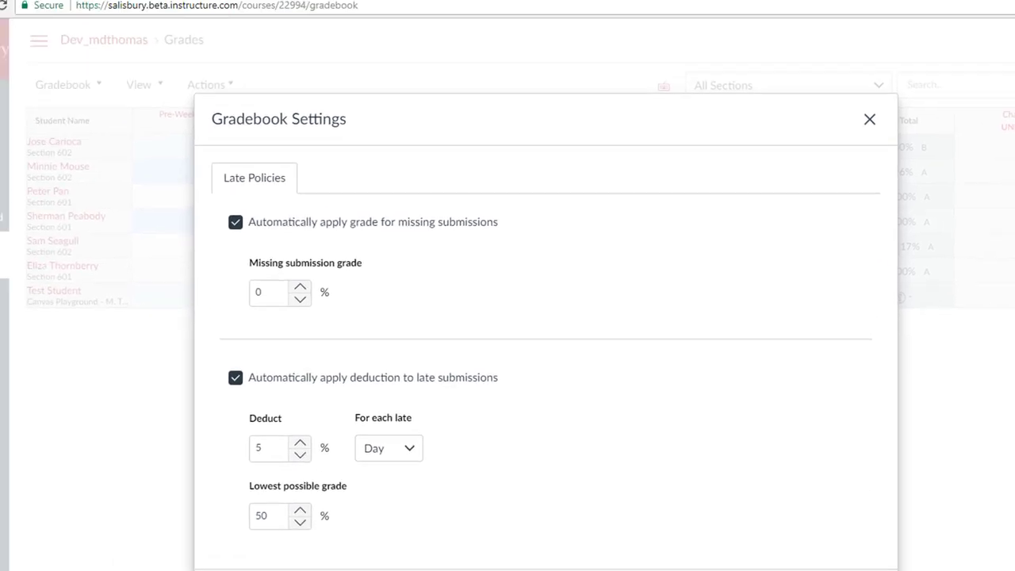
{"action": "left_click", "coordinate": [841, 565]}
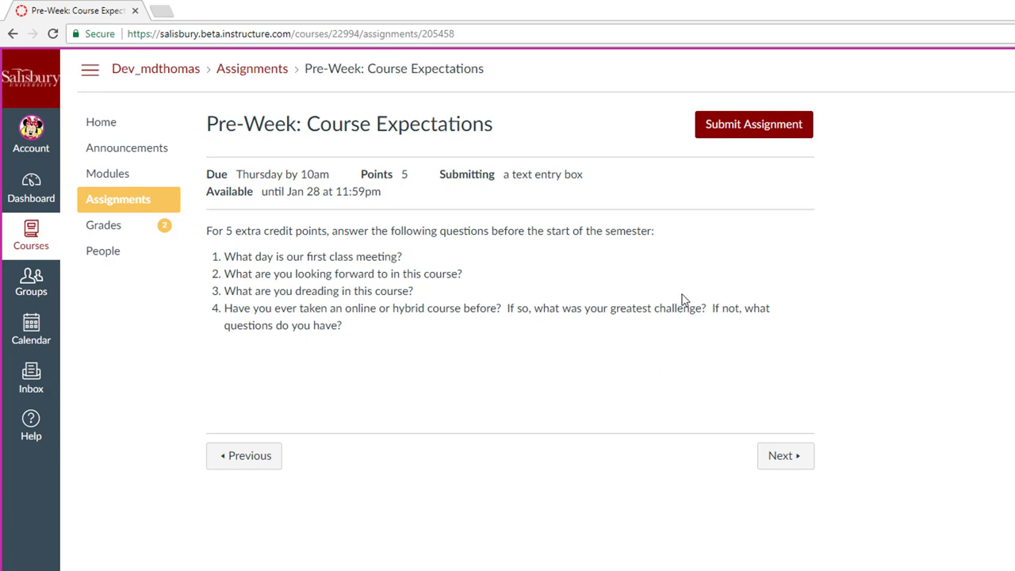
- As the student, answer the four Pre-Week: Course Expectations questions in a text entry, starting with "1. Wednesday January 31", and submit the assignment
{"action": "left_click", "coordinate": [744, 134]}
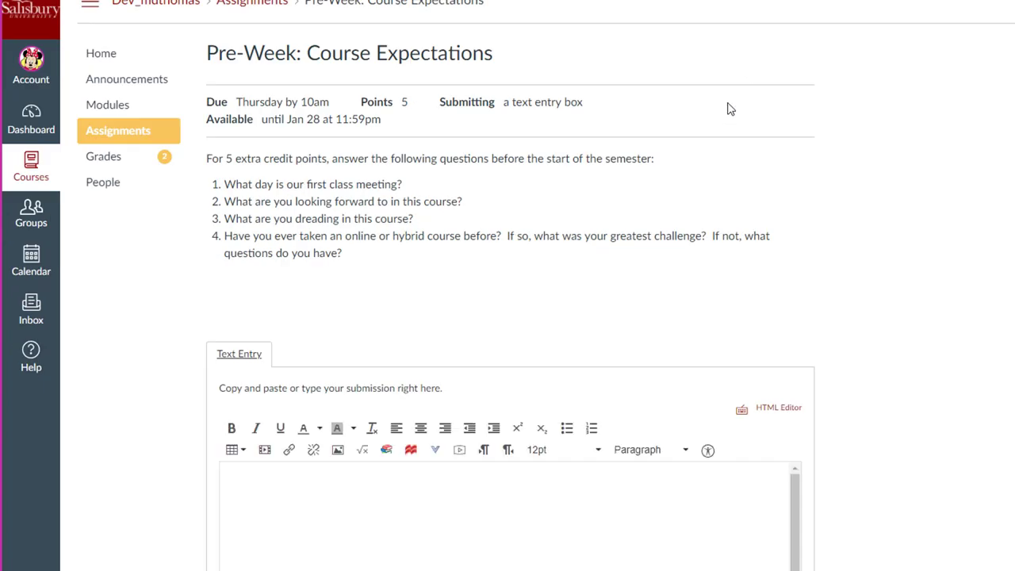
{"action": "left_click", "coordinate": [339, 488]}
{"action": "type", "text": "1. Wednesday January 31 2. Learning about how individuals communicate. 3. Speaking in front of people, but it is a skill I need to know. 4. No and am curious as to how the hybrid course will work."}
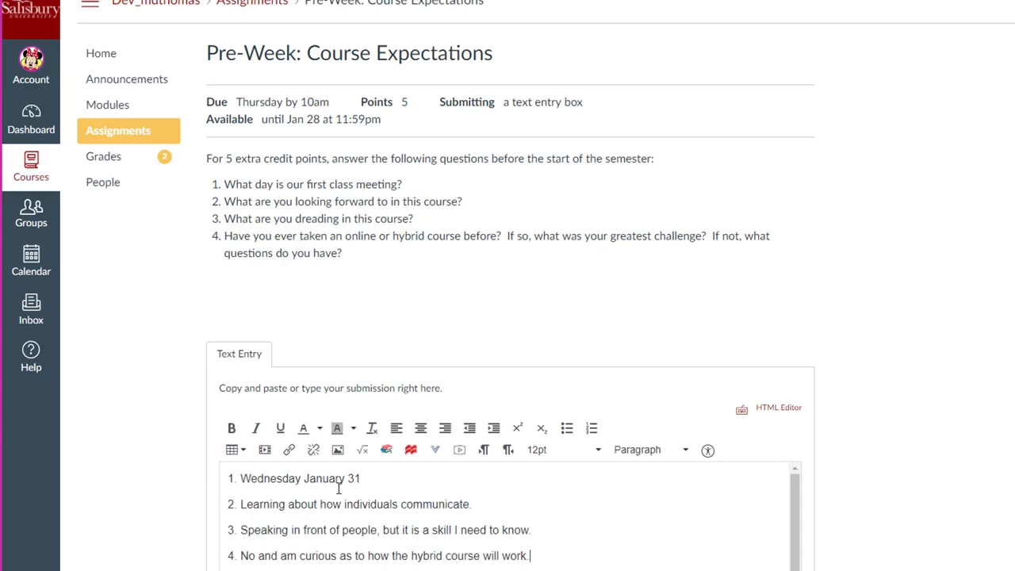
{"action": "scroll", "coordinate": [925, 351], "scroll_direction": "down", "scroll_amount": 3}
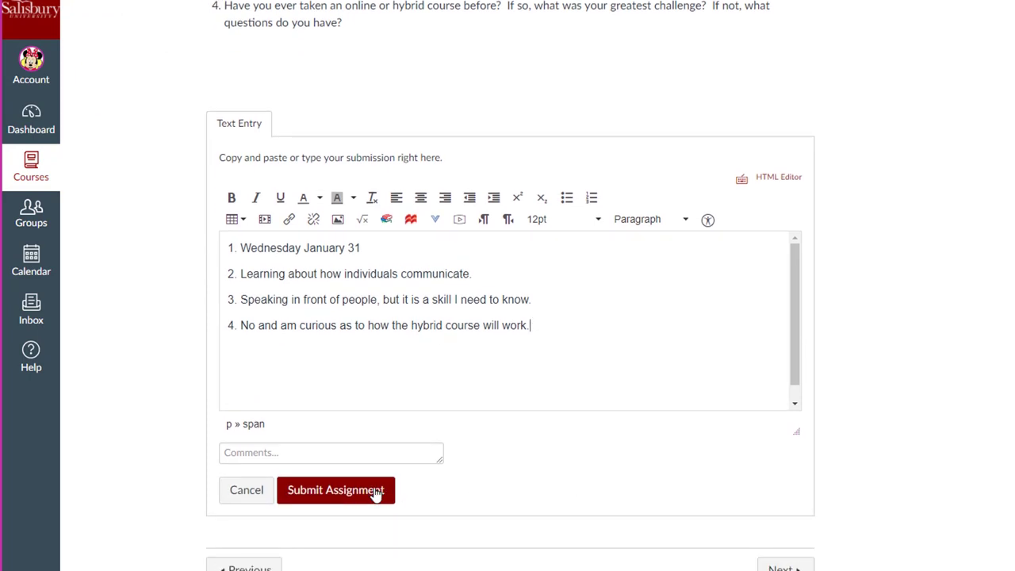
{"action": "left_click", "coordinate": [365, 494]}
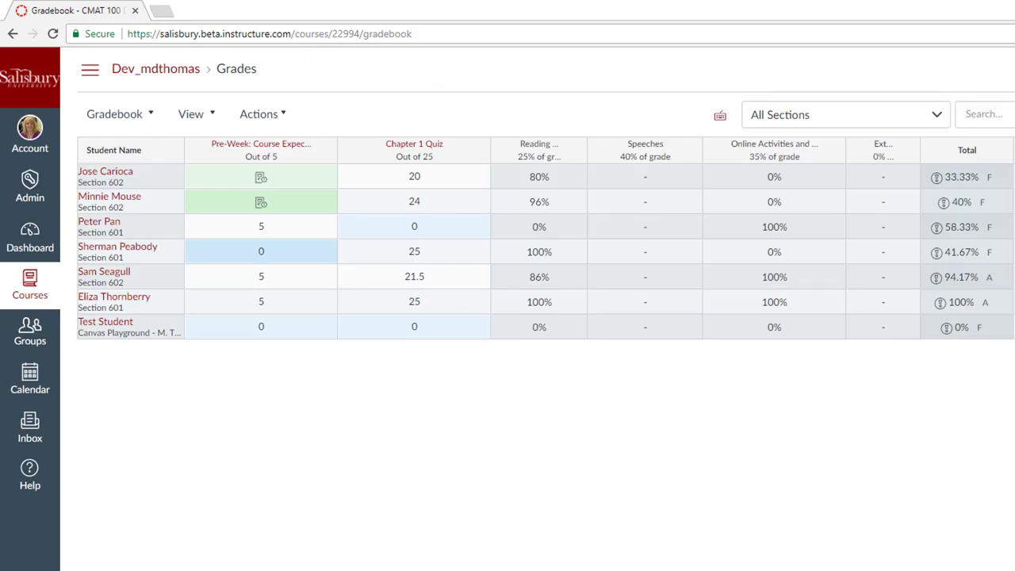
- Open the Pre-Week: Course Expectations assignment in SpeedGrader and submit a grade of 5 for the first student's late submission
{"action": "left_click", "coordinate": [294, 146]}
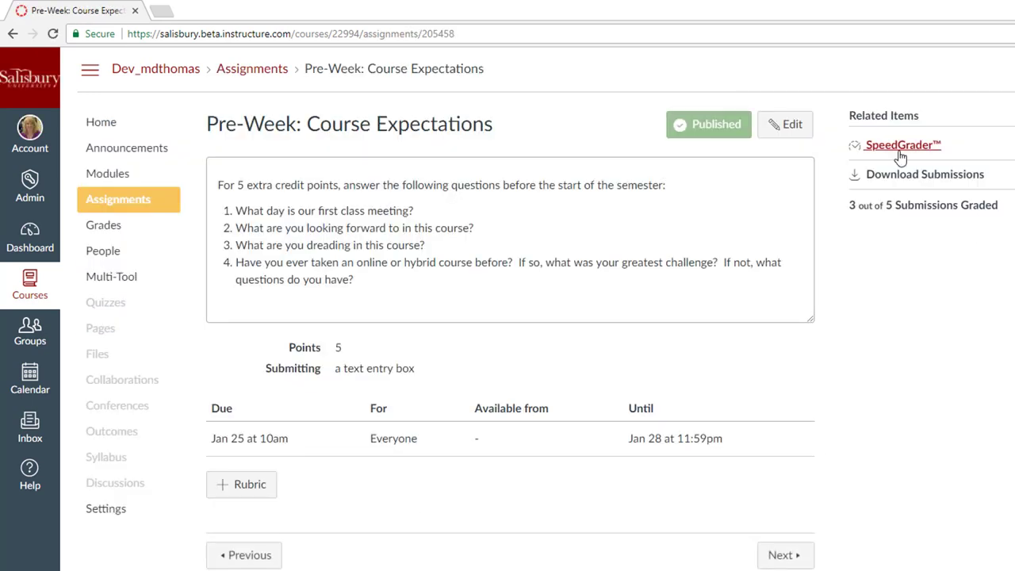
{"action": "left_click", "coordinate": [880, 148]}
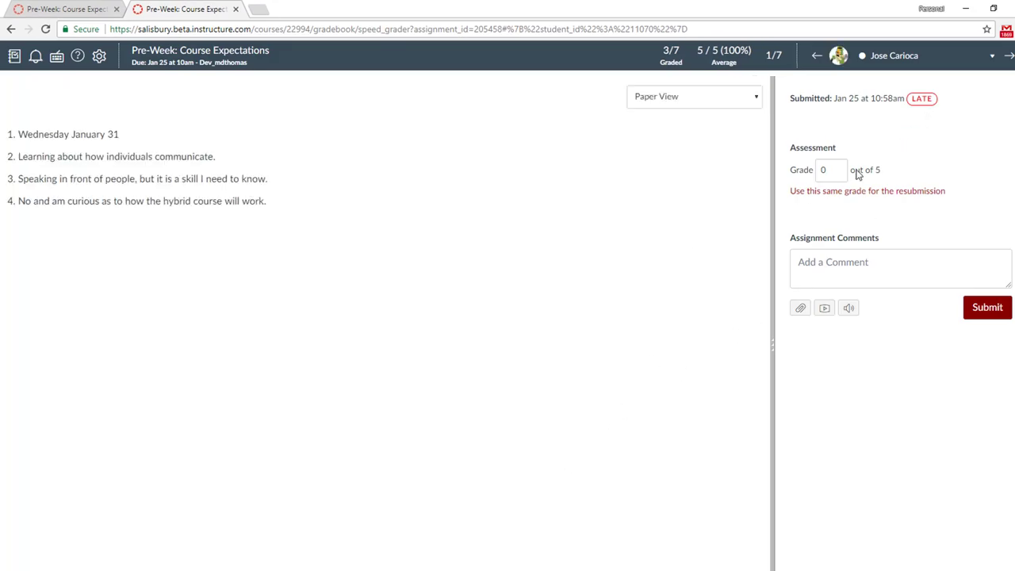
{"action": "left_click", "coordinate": [827, 169]}
{"action": "double_click", "coordinate": [825, 169]}
{"action": "type", "text": "5"}
{"action": "left_click", "coordinate": [989, 312]}
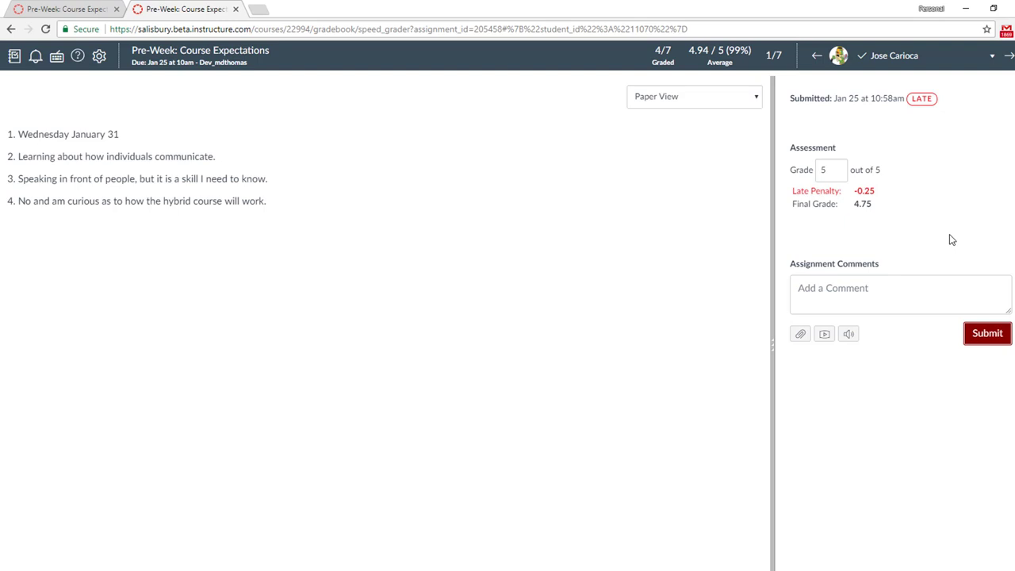
- Switch to the second student in SpeedGrader and submit a grade of 5 for the late submission
{"action": "left_click", "coordinate": [993, 57]}
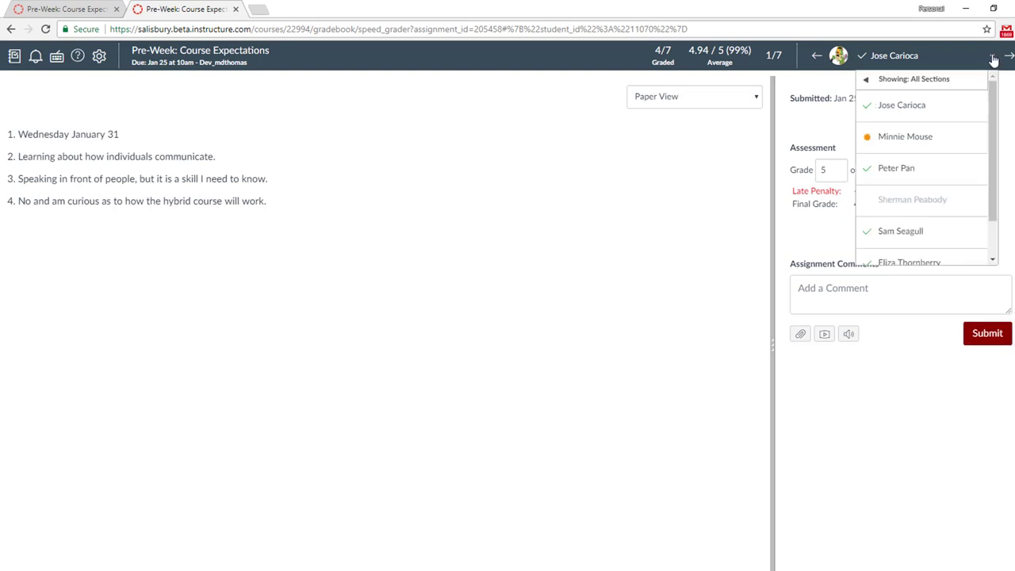
{"action": "left_click", "coordinate": [921, 140]}
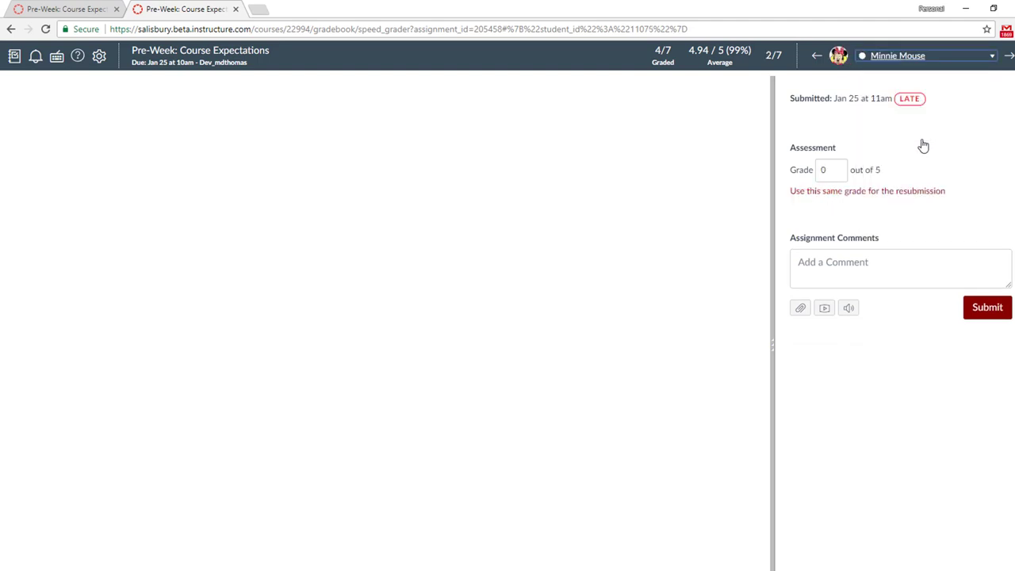
{"action": "left_click_drag", "start_coordinate": [831, 170], "coordinate": [816, 173]}
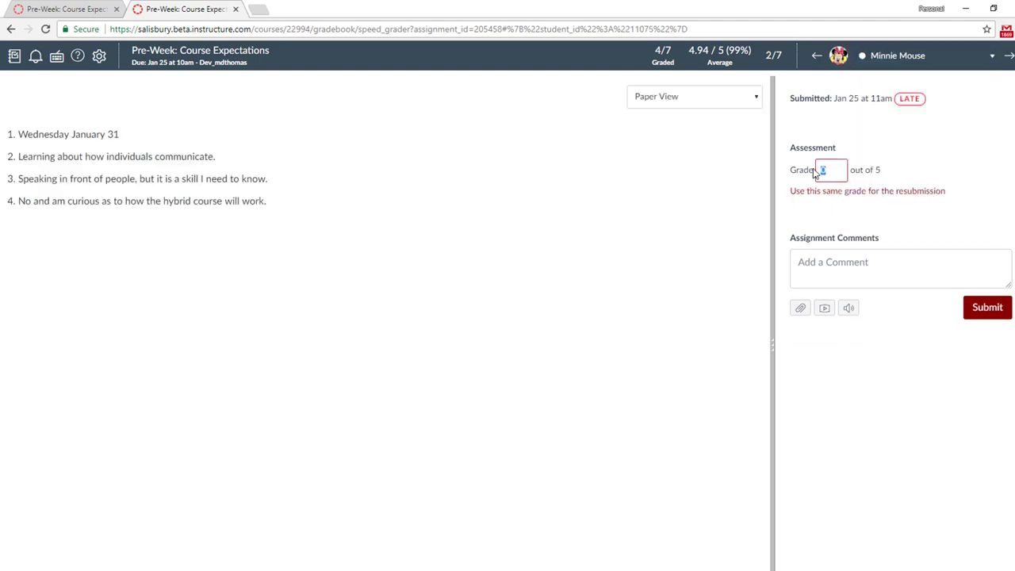
{"action": "type", "text": "5"}
{"action": "left_click", "coordinate": [987, 308]}
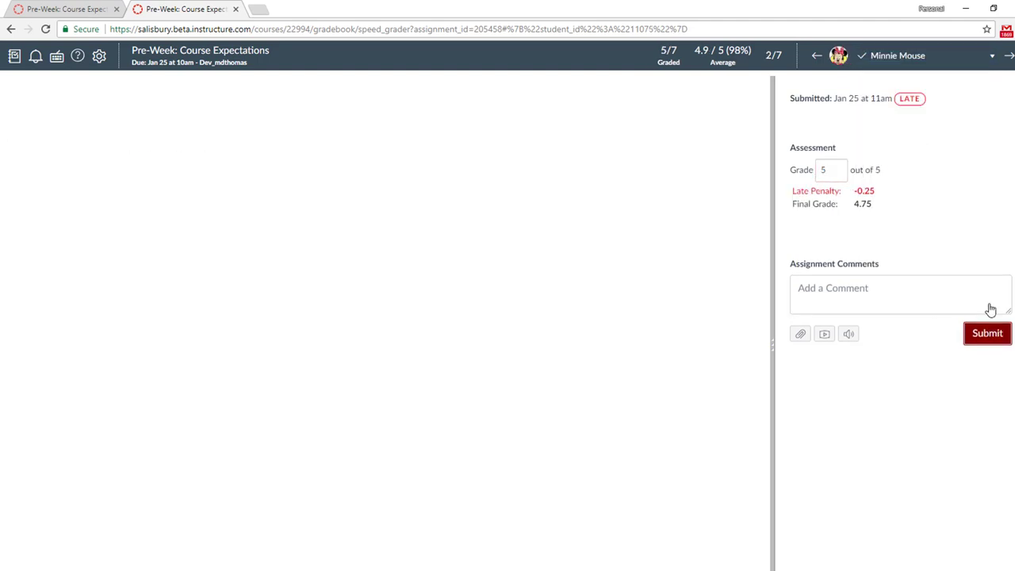
- Return to the gradebook and open the second student's individual grades page
{"action": "left_click", "coordinate": [16, 59]}
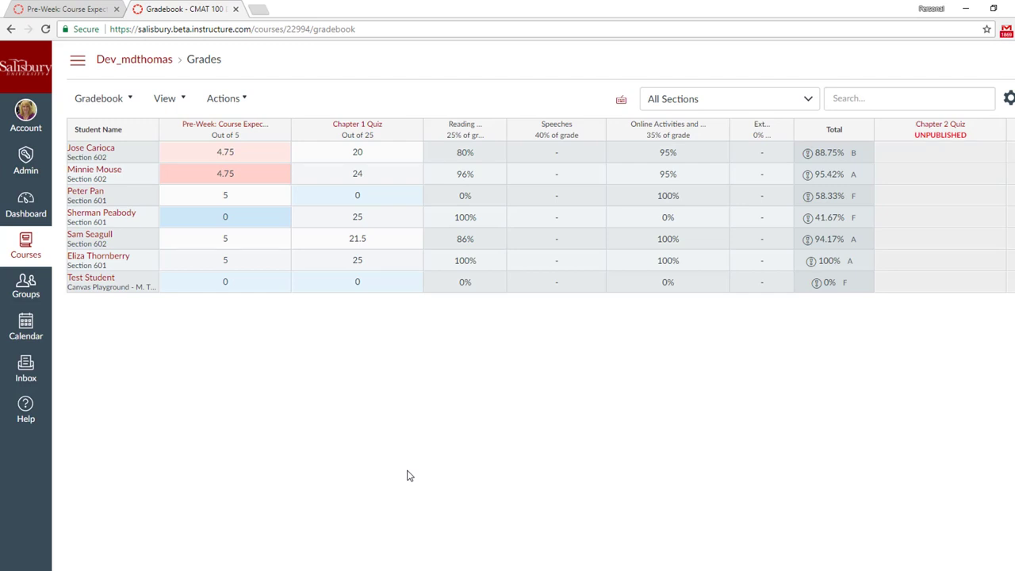
{"action": "left_click", "coordinate": [111, 175]}
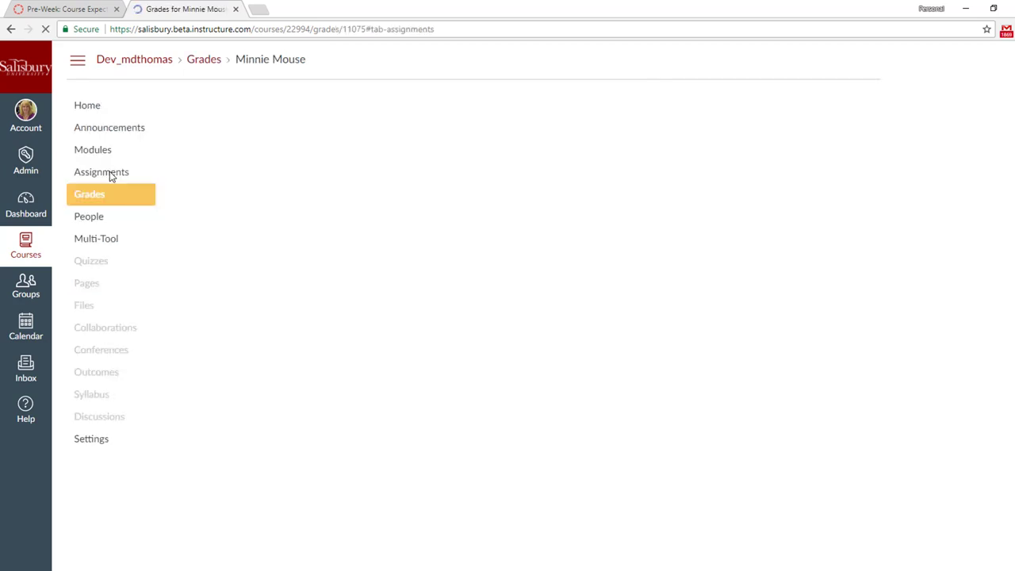